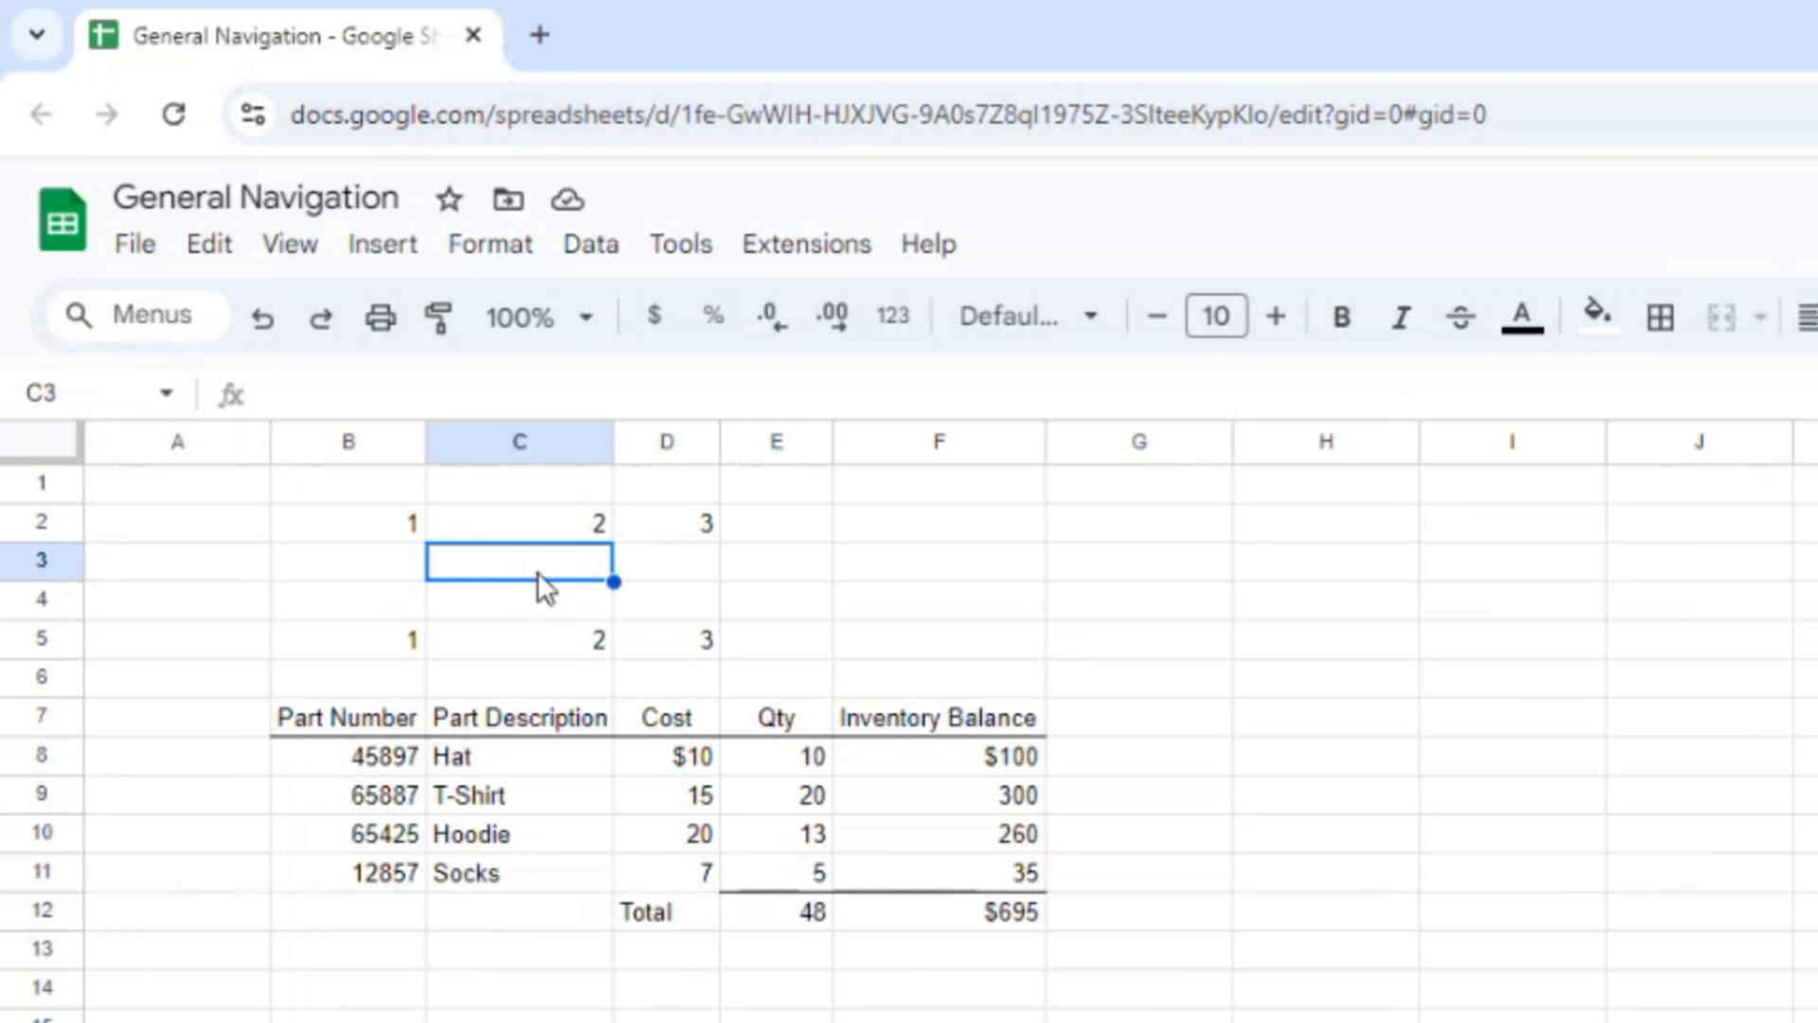
Step: Move the active cell from C3 across the row to column F, and around the nearby rows back to C3
{"action": "key", "text": "Right"}
{"action": "key", "text": "Right"}
{"action": "key", "text": "Right"}
{"action": "key", "text": "Right"}
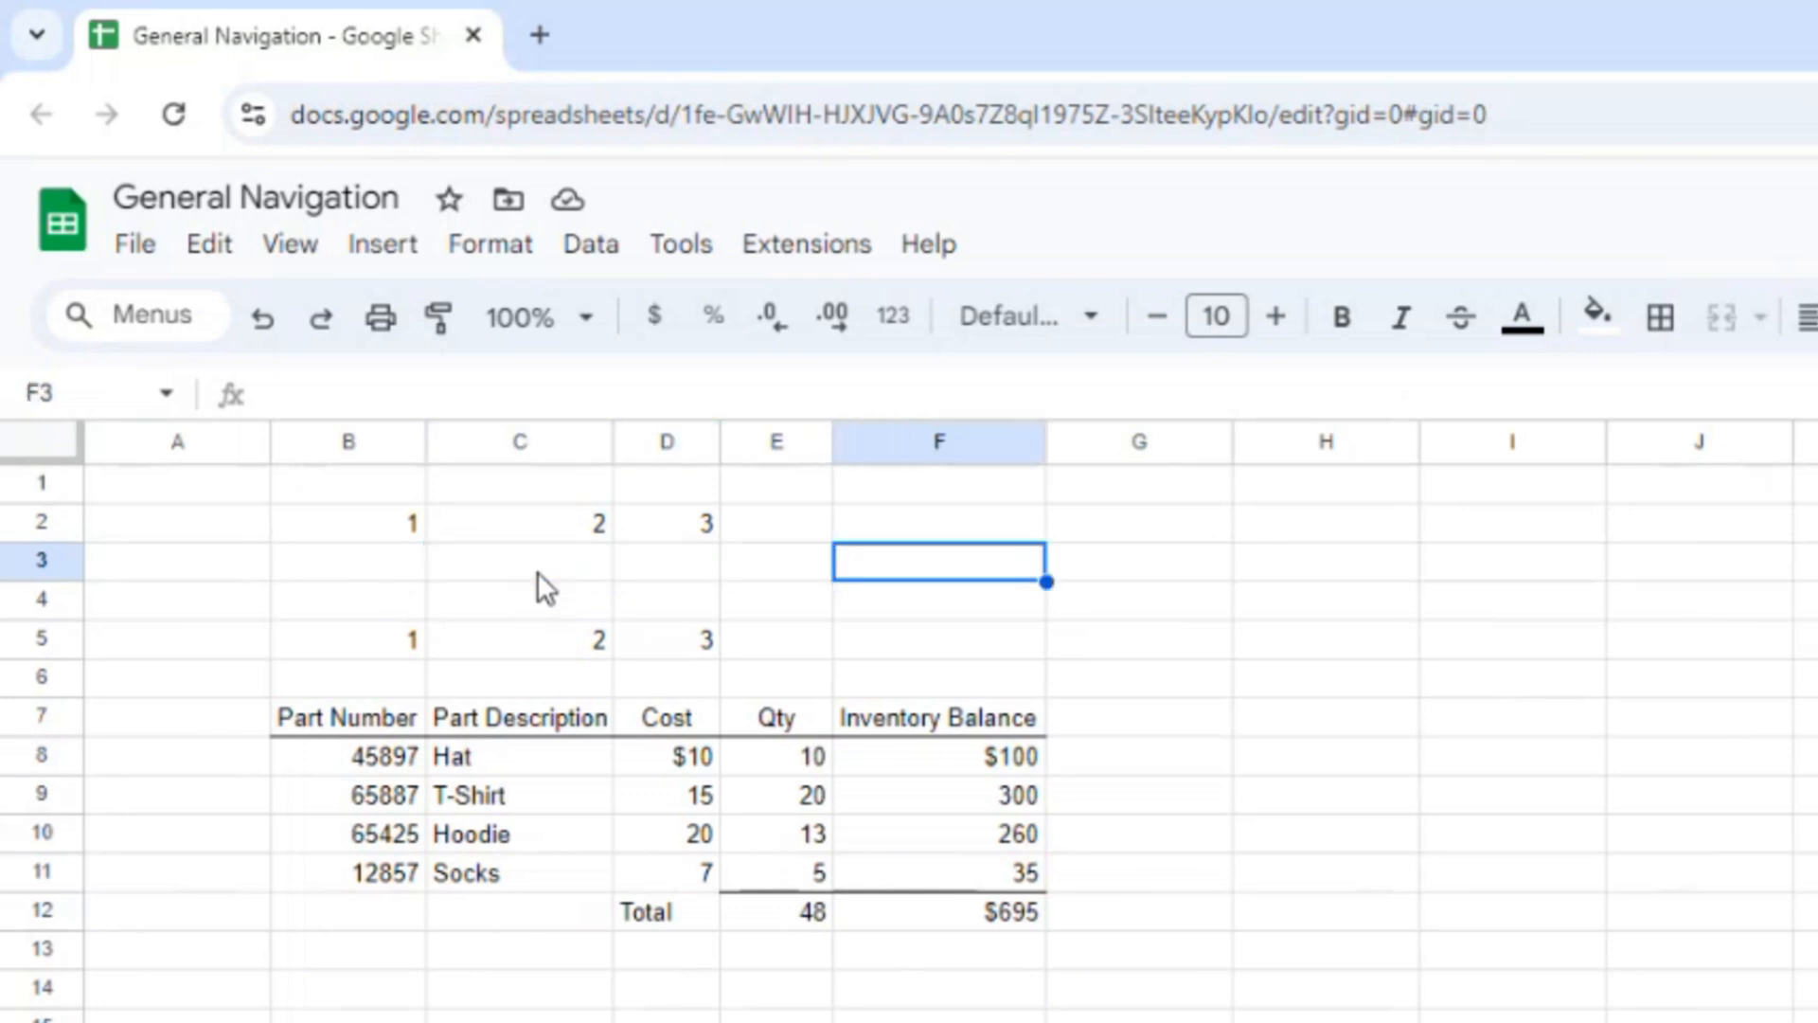
{"action": "key", "text": "Down"}
{"action": "key", "text": "Down"}
{"action": "key", "text": "Left"}
{"action": "key", "text": "Left"}
{"action": "key", "text": "Left"}
{"action": "key", "text": "Left"}
{"action": "key", "text": "Up"}
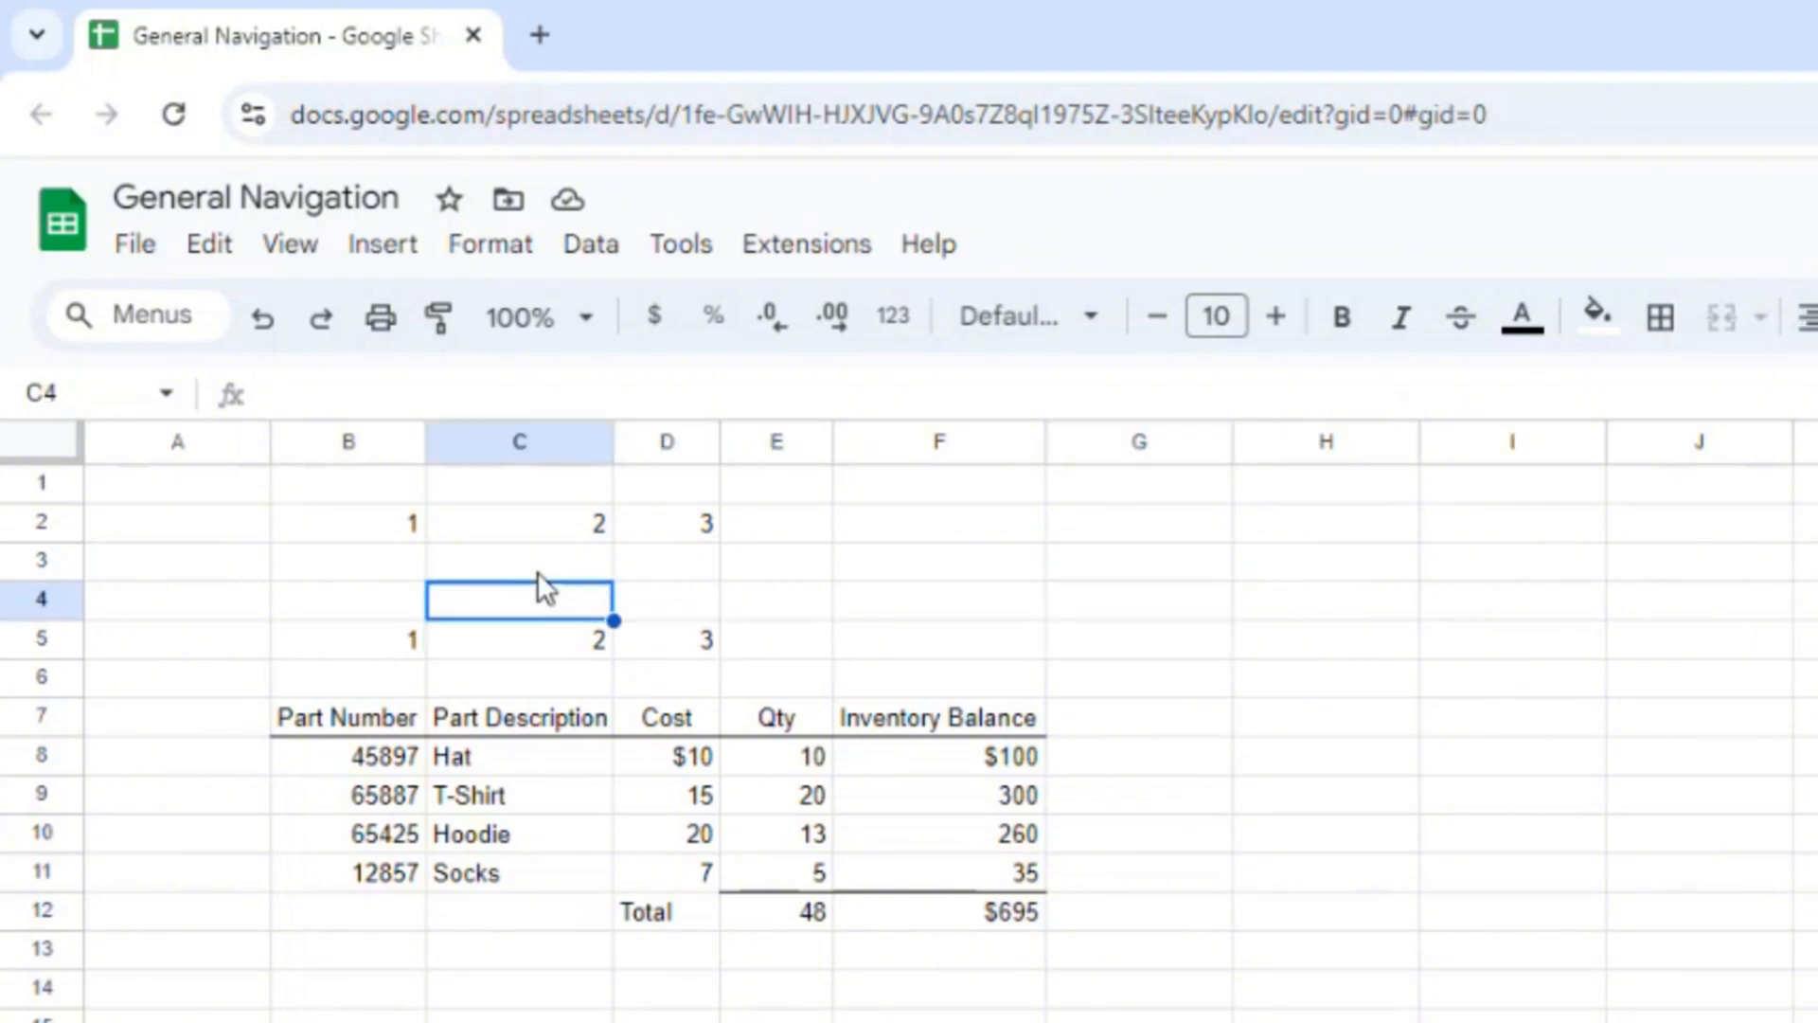
{"action": "key", "text": "Up"}
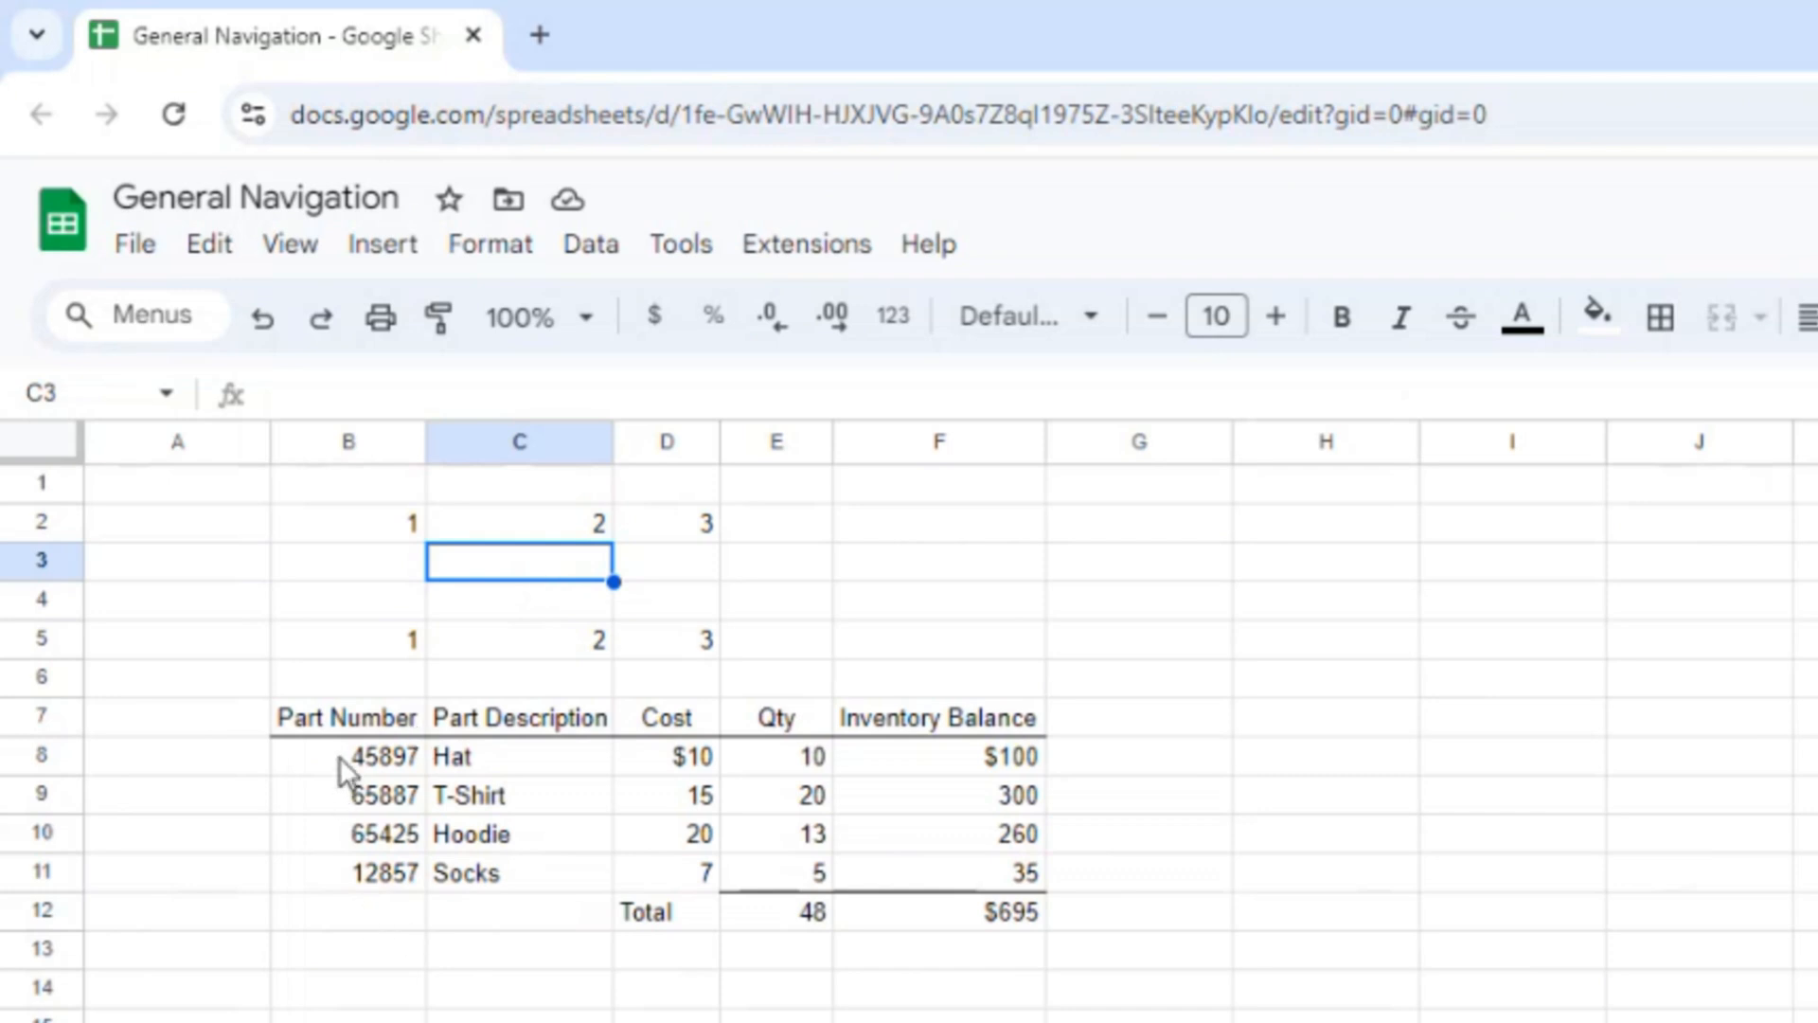
Step: Select the inventory data range B8:F11 in one sweep, and select it again by extending cell by cell from B8
{"action": "left_click_drag", "start_coordinate": [339, 756], "coordinate": [979, 862]}
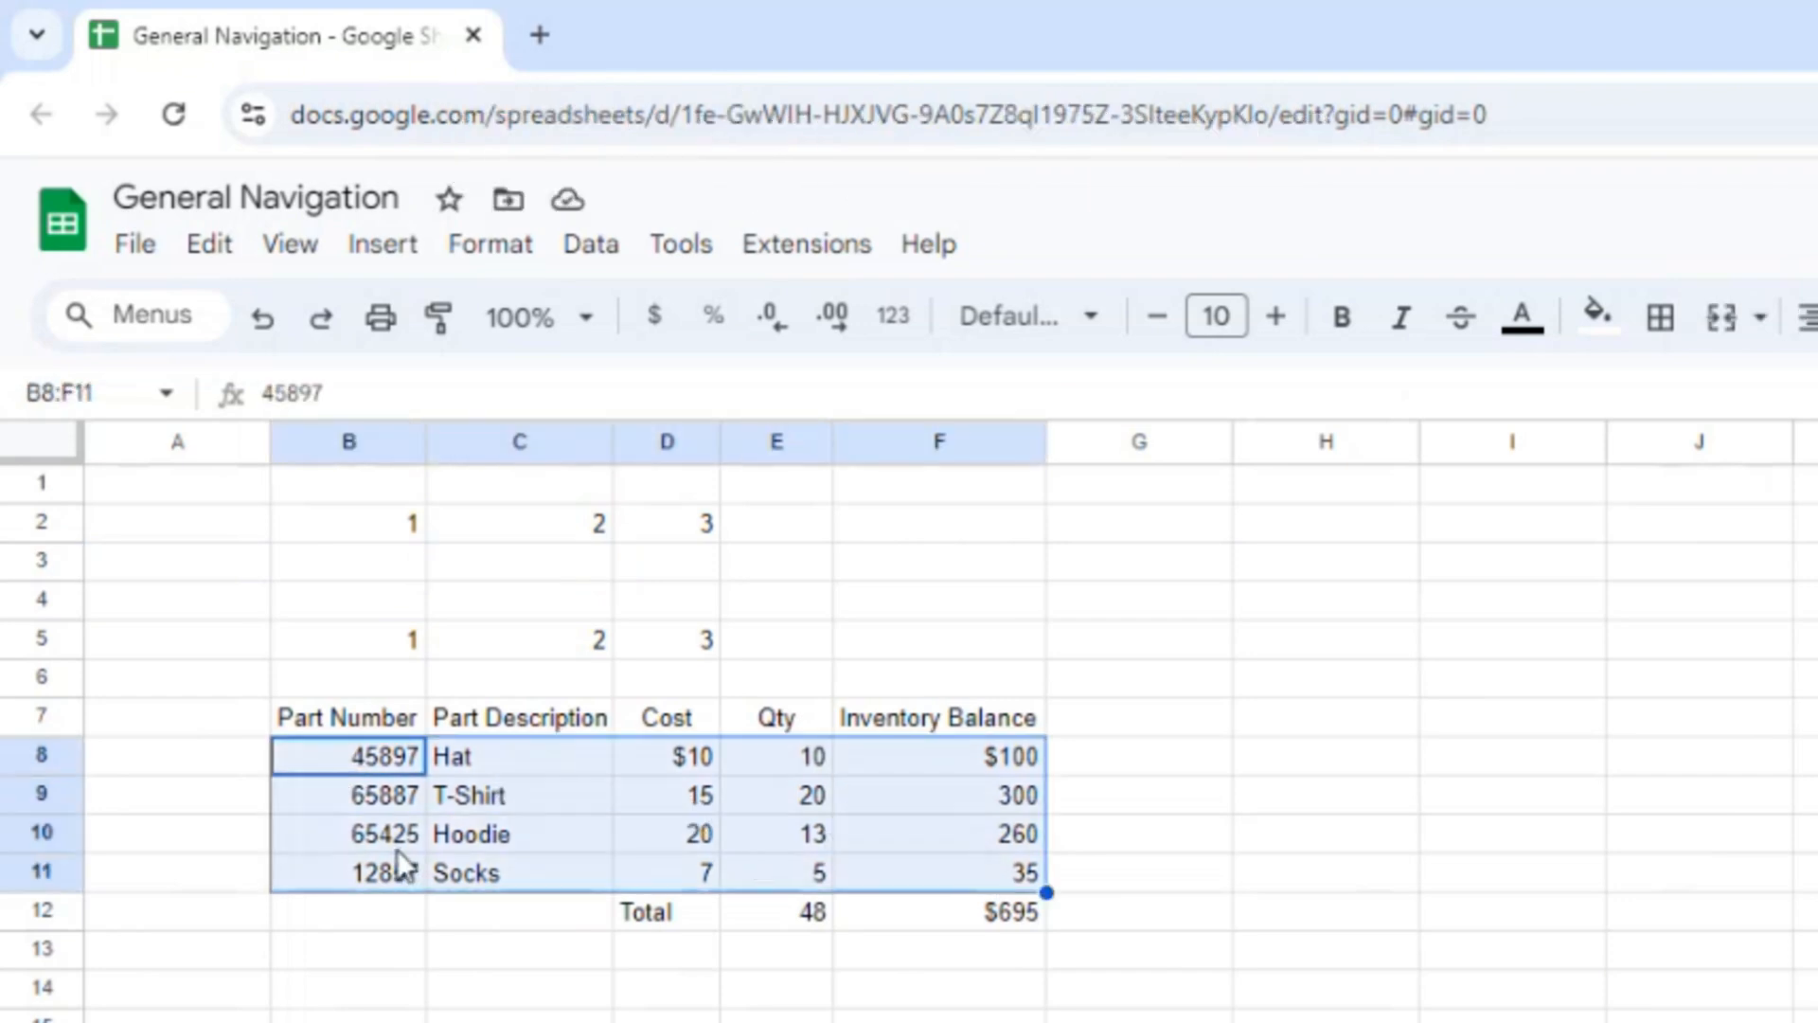
{"action": "left_click", "coordinate": [341, 762]}
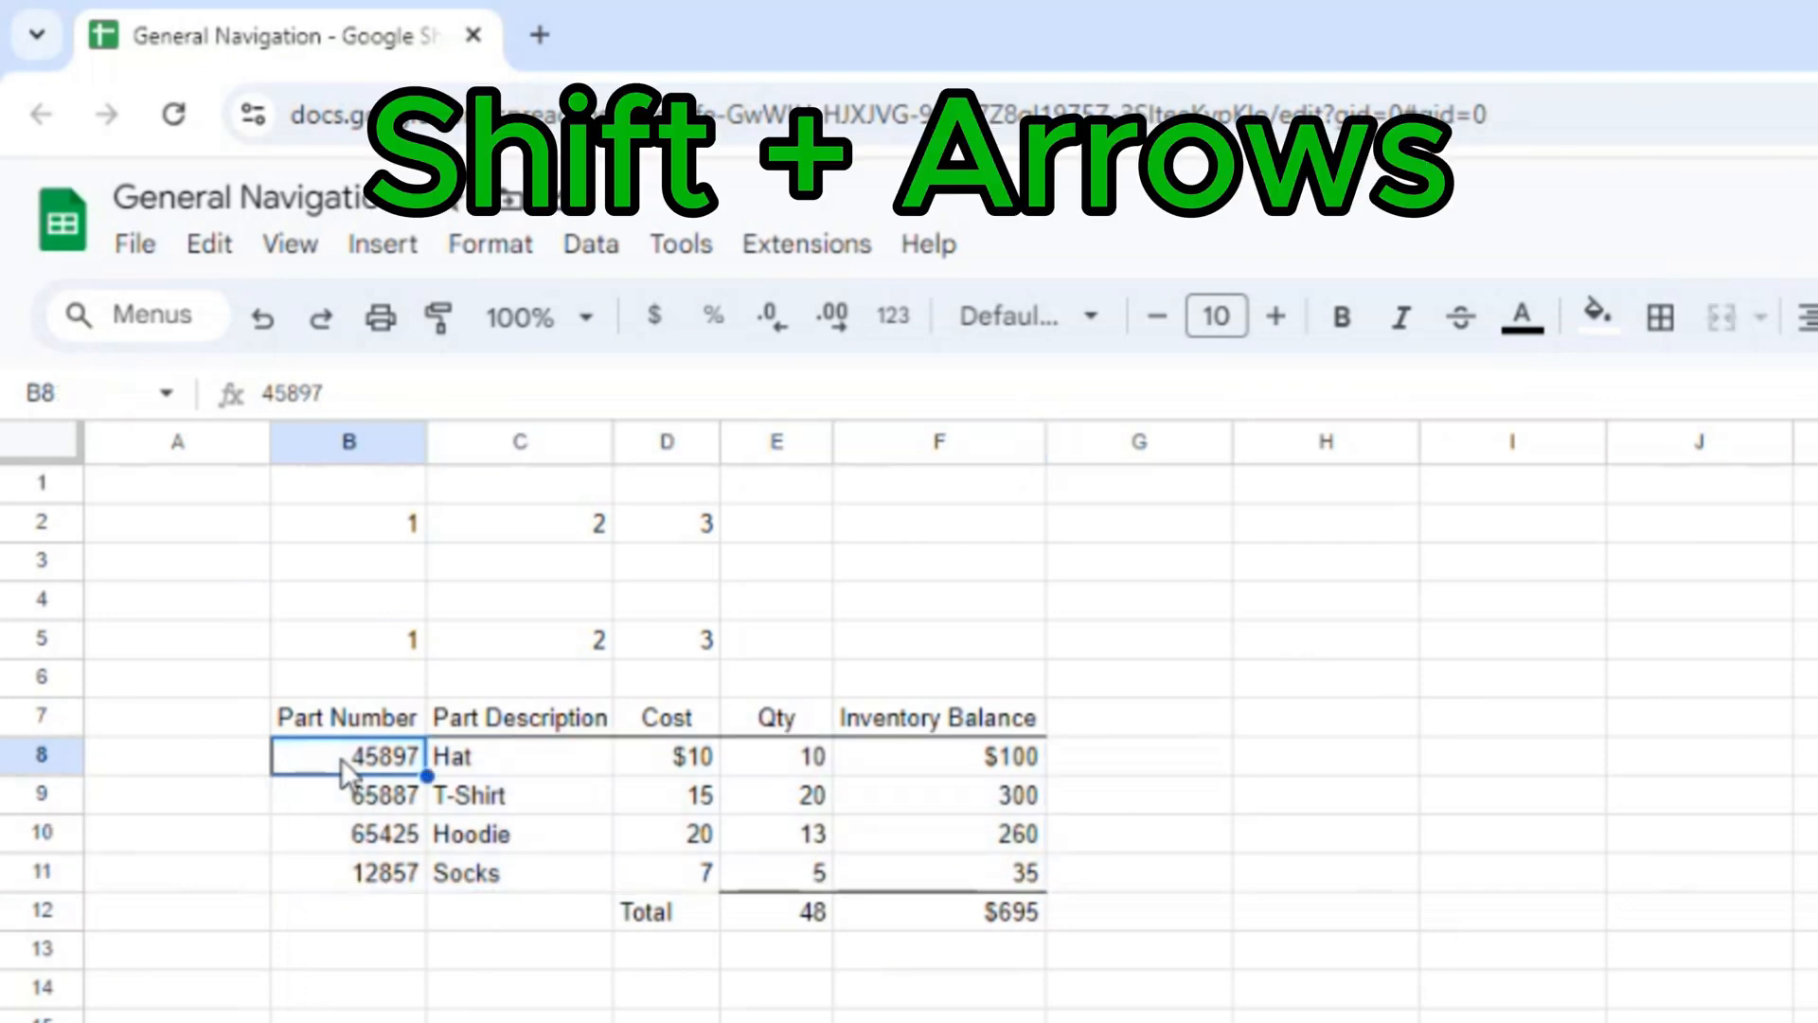
{"action": "key", "text": "shift+Down"}
{"action": "key", "text": "shift+Down"}
{"action": "key", "text": "shift+Down"}
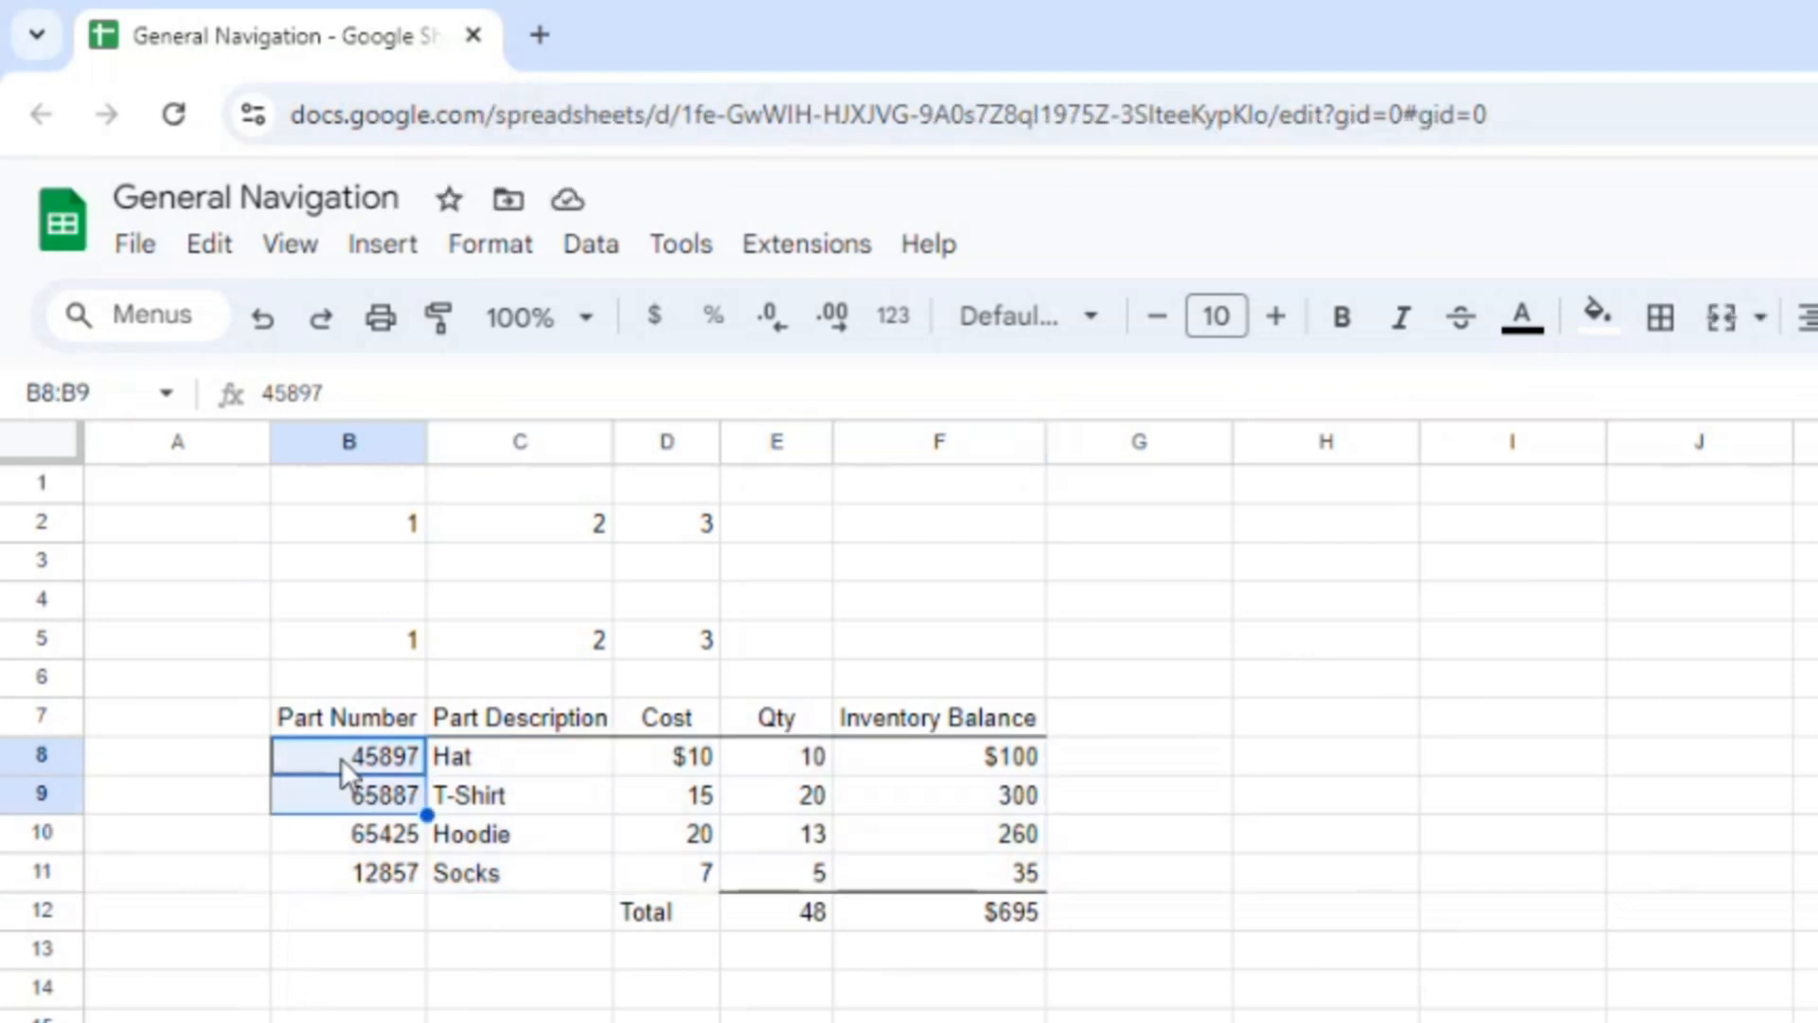
{"action": "key", "text": "shift+Right"}
{"action": "key", "text": "shift+Right"}
{"action": "key", "text": "shift+Right"}
{"action": "key", "text": "shift+Right"}
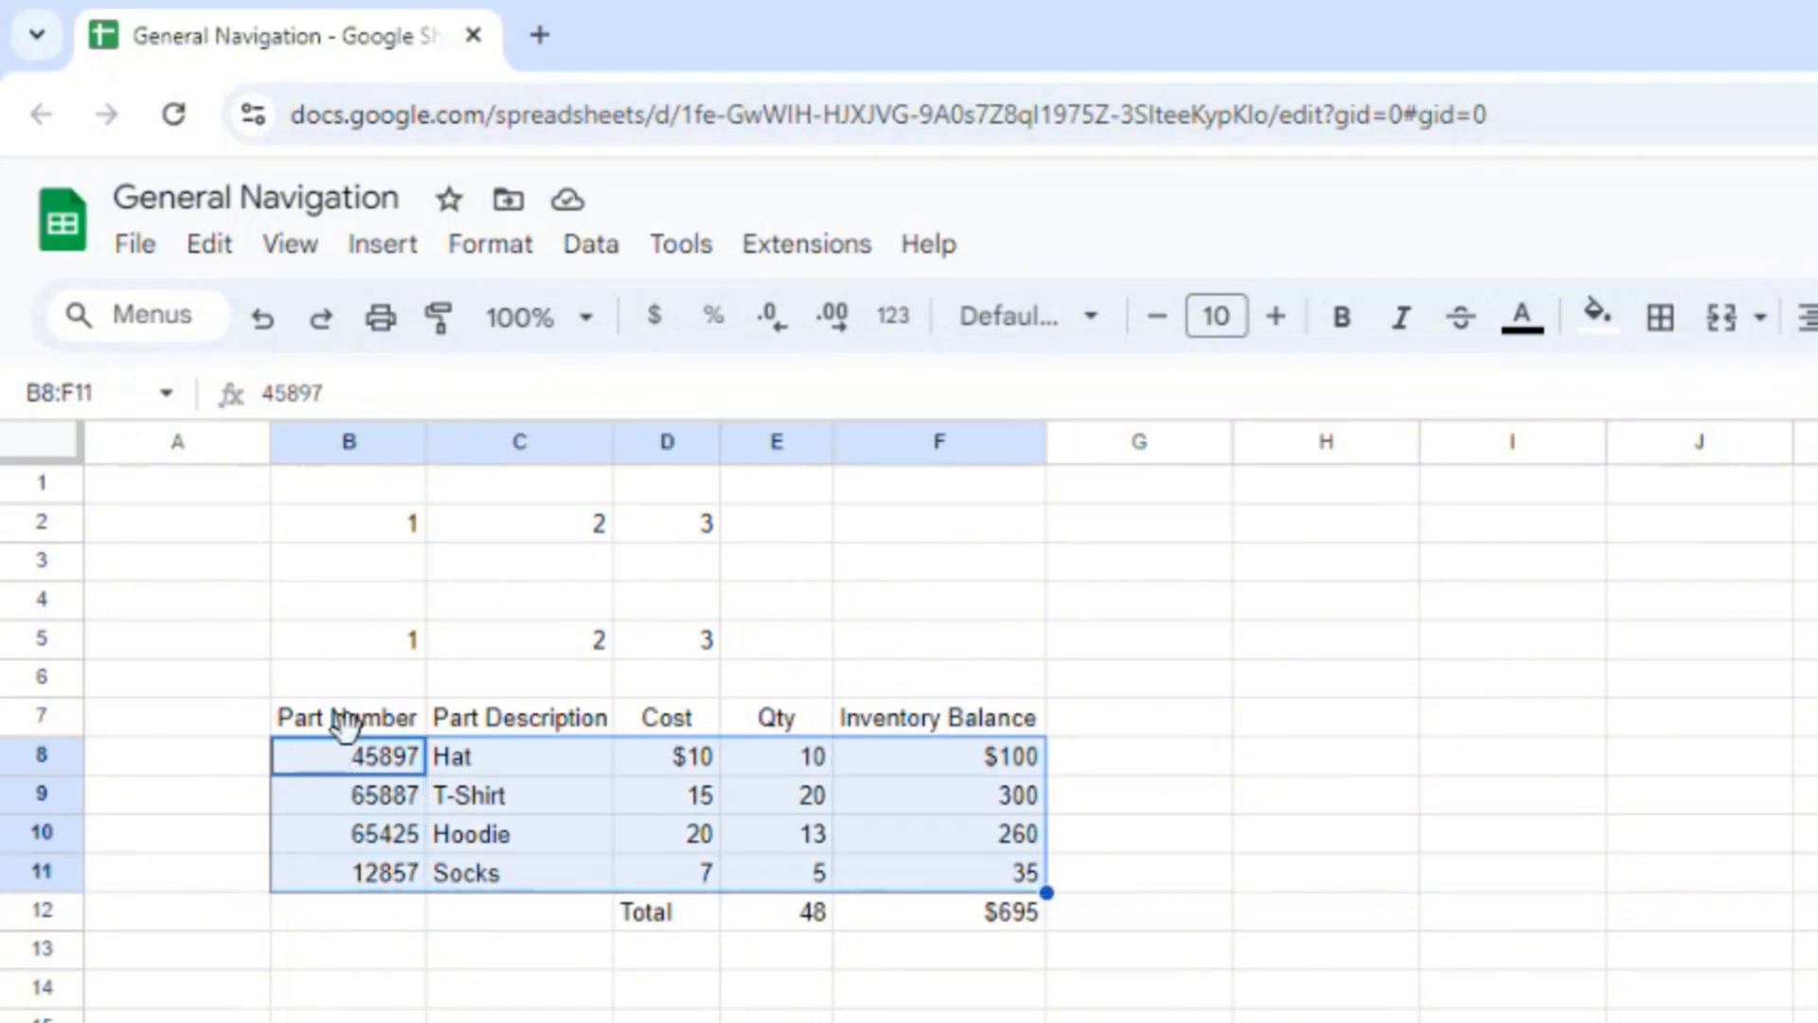
Step: Select the range B4:F4 and add B2, C6, C14, B12:C12 and D13:F20 as separate selections
{"action": "left_click", "coordinate": [354, 606]}
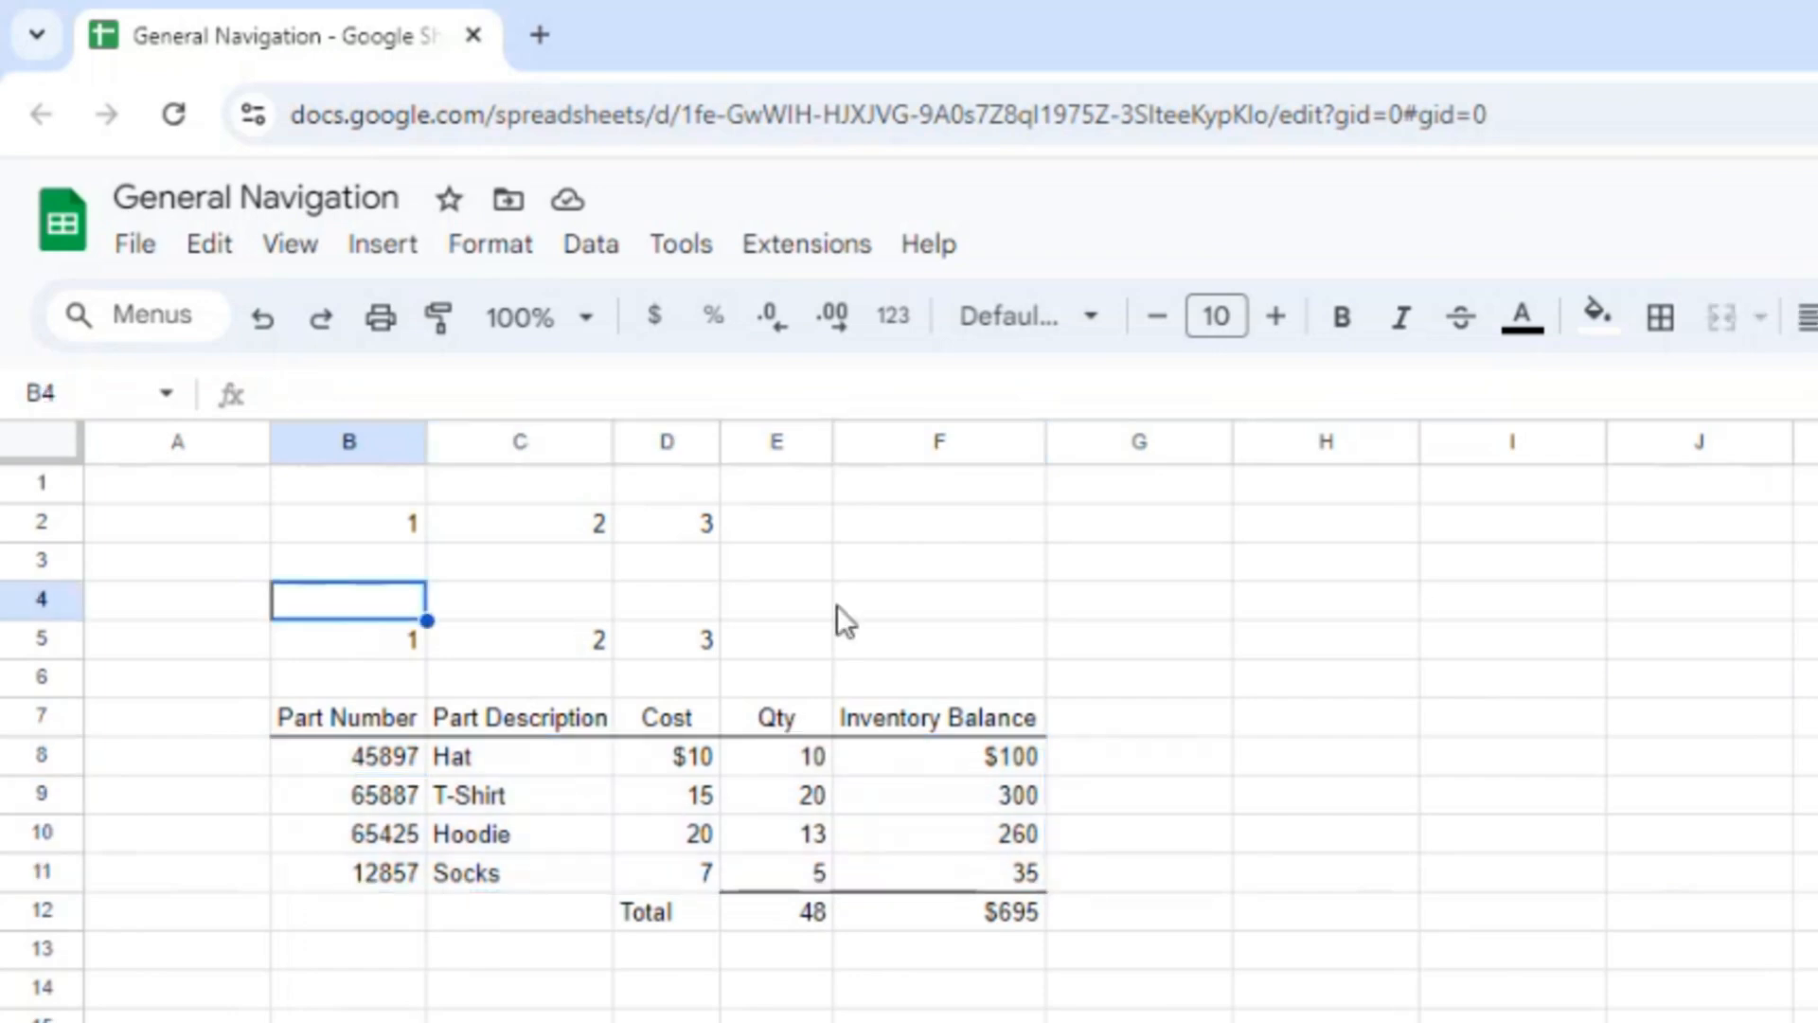
{"action": "left_click", "coordinate": [883, 603], "text": "shift"}
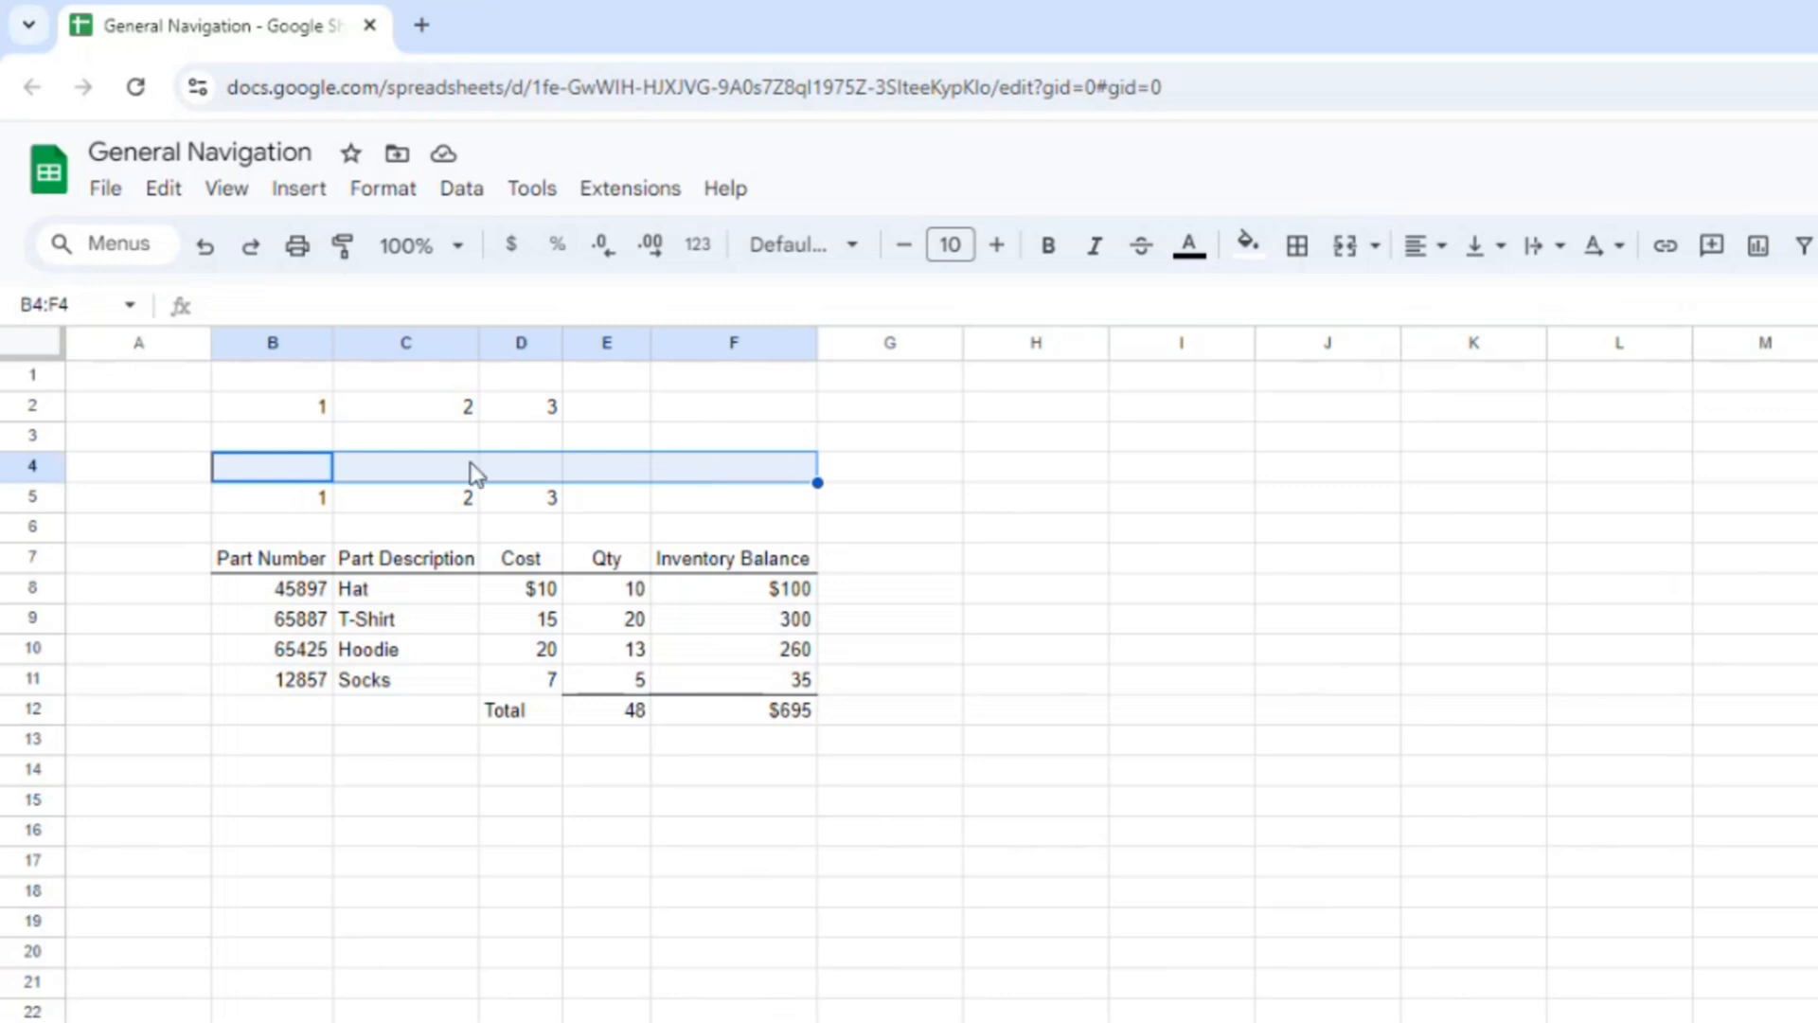
{"action": "left_click", "coordinate": [273, 409], "text": "ctrl"}
{"action": "left_click", "coordinate": [415, 532], "text": "ctrl"}
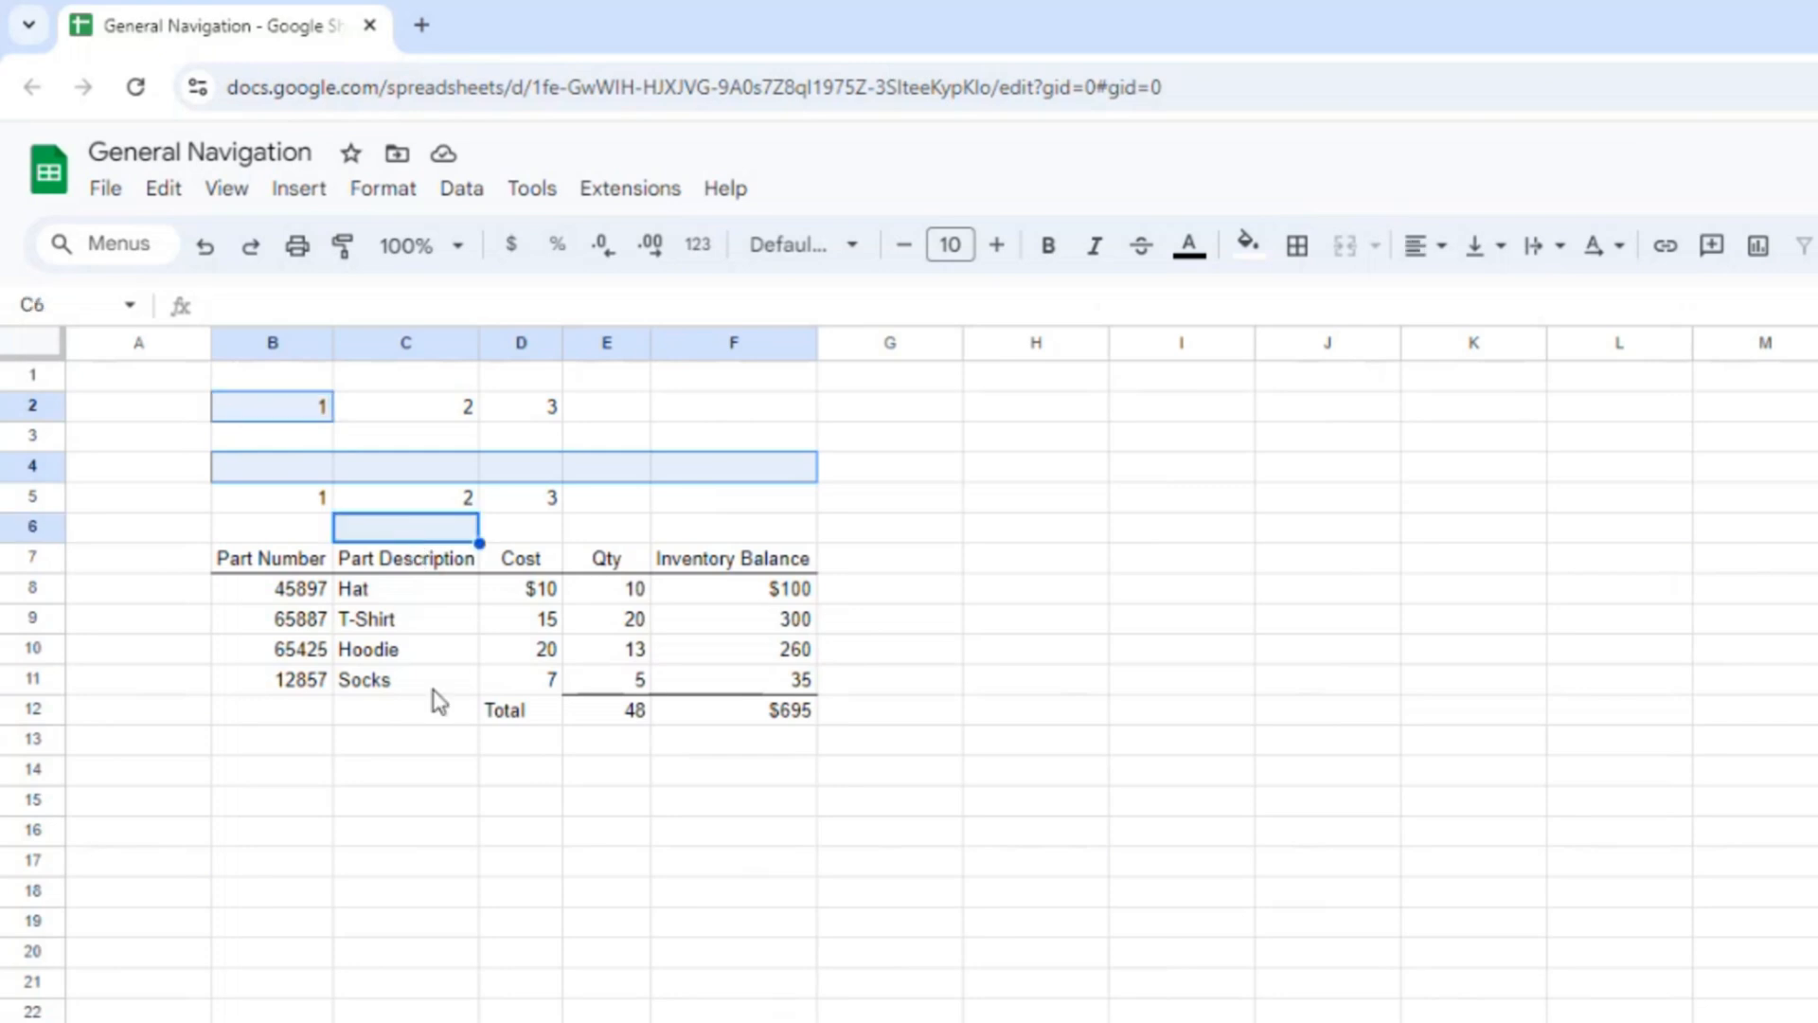
{"action": "left_click", "coordinate": [414, 771], "text": "ctrl"}
{"action": "left_click", "coordinate": [256, 717], "text": "ctrl"}
{"action": "left_click_drag", "start_coordinate": [255, 717], "coordinate": [360, 724]}
{"action": "left_click_drag", "start_coordinate": [554, 748], "coordinate": [743, 946]}
Step: Remove cells E15, E17, E19, E14 and E4 from the multi-range selection
{"action": "left_click", "coordinate": [610, 804], "text": "ctrl"}
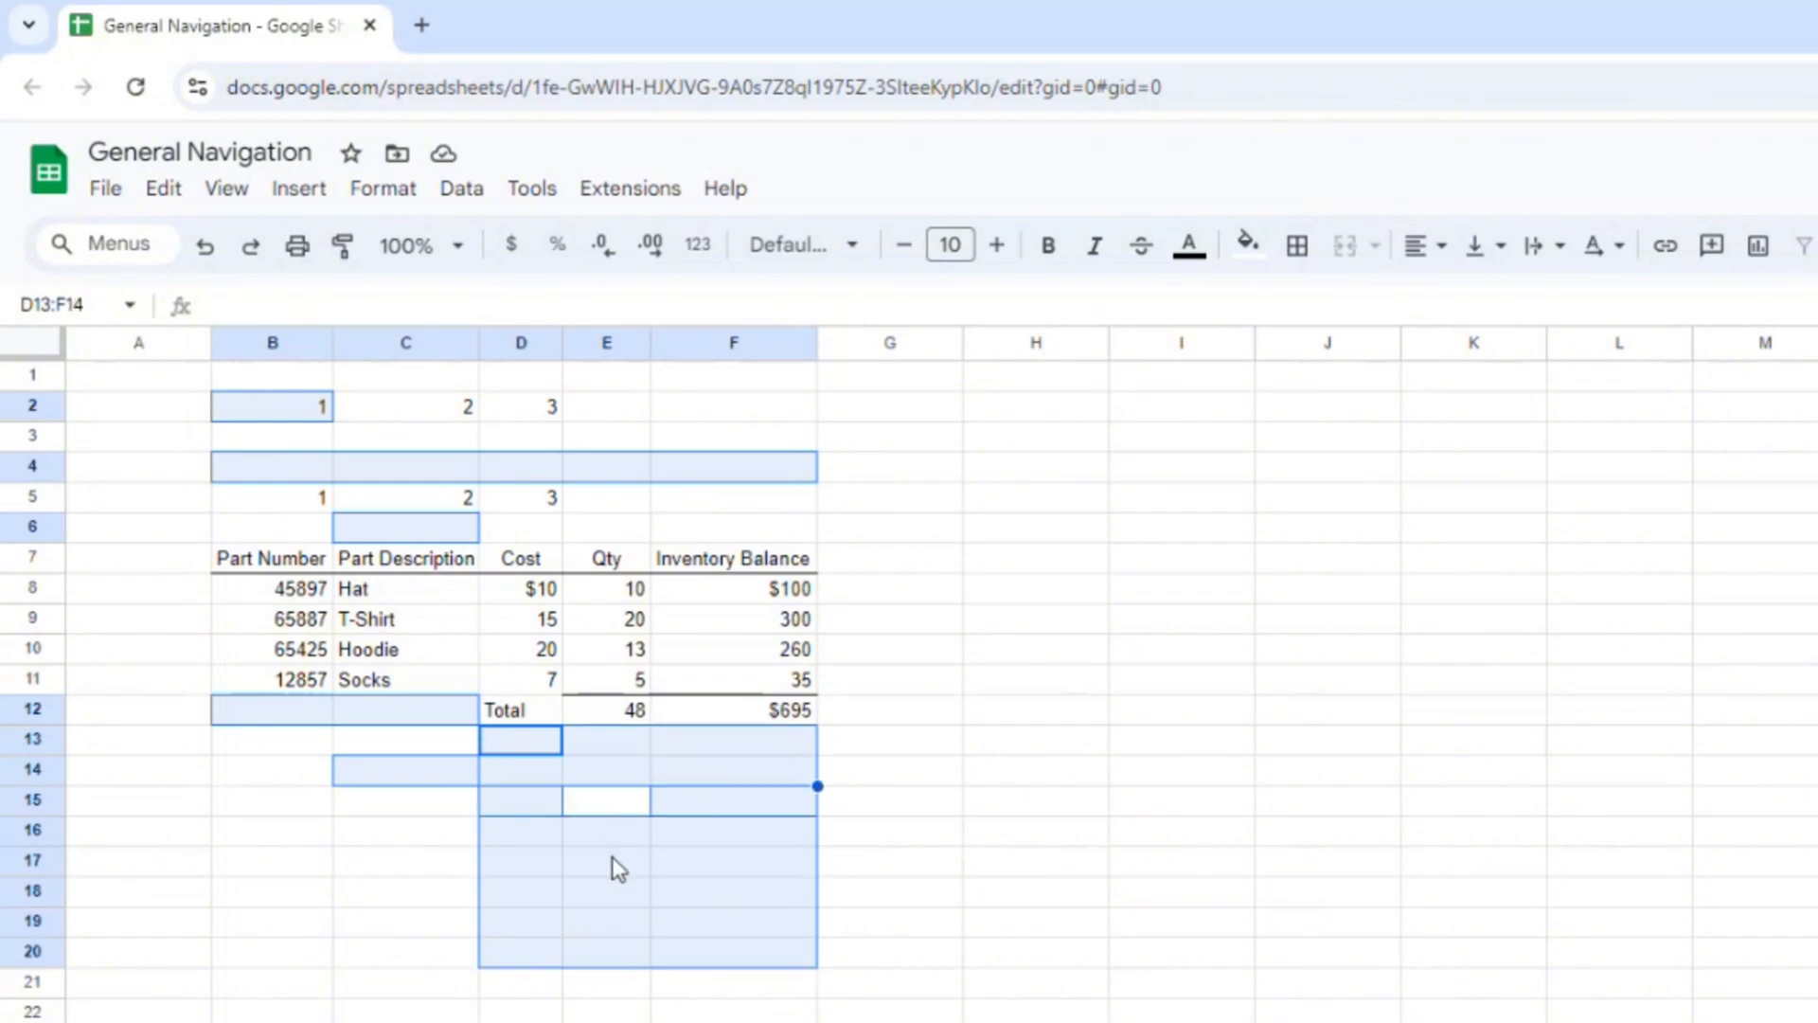
{"action": "left_click", "coordinate": [613, 860], "text": "ctrl"}
{"action": "left_click", "coordinate": [614, 922], "text": "ctrl"}
{"action": "left_click", "coordinate": [607, 767], "text": "ctrl"}
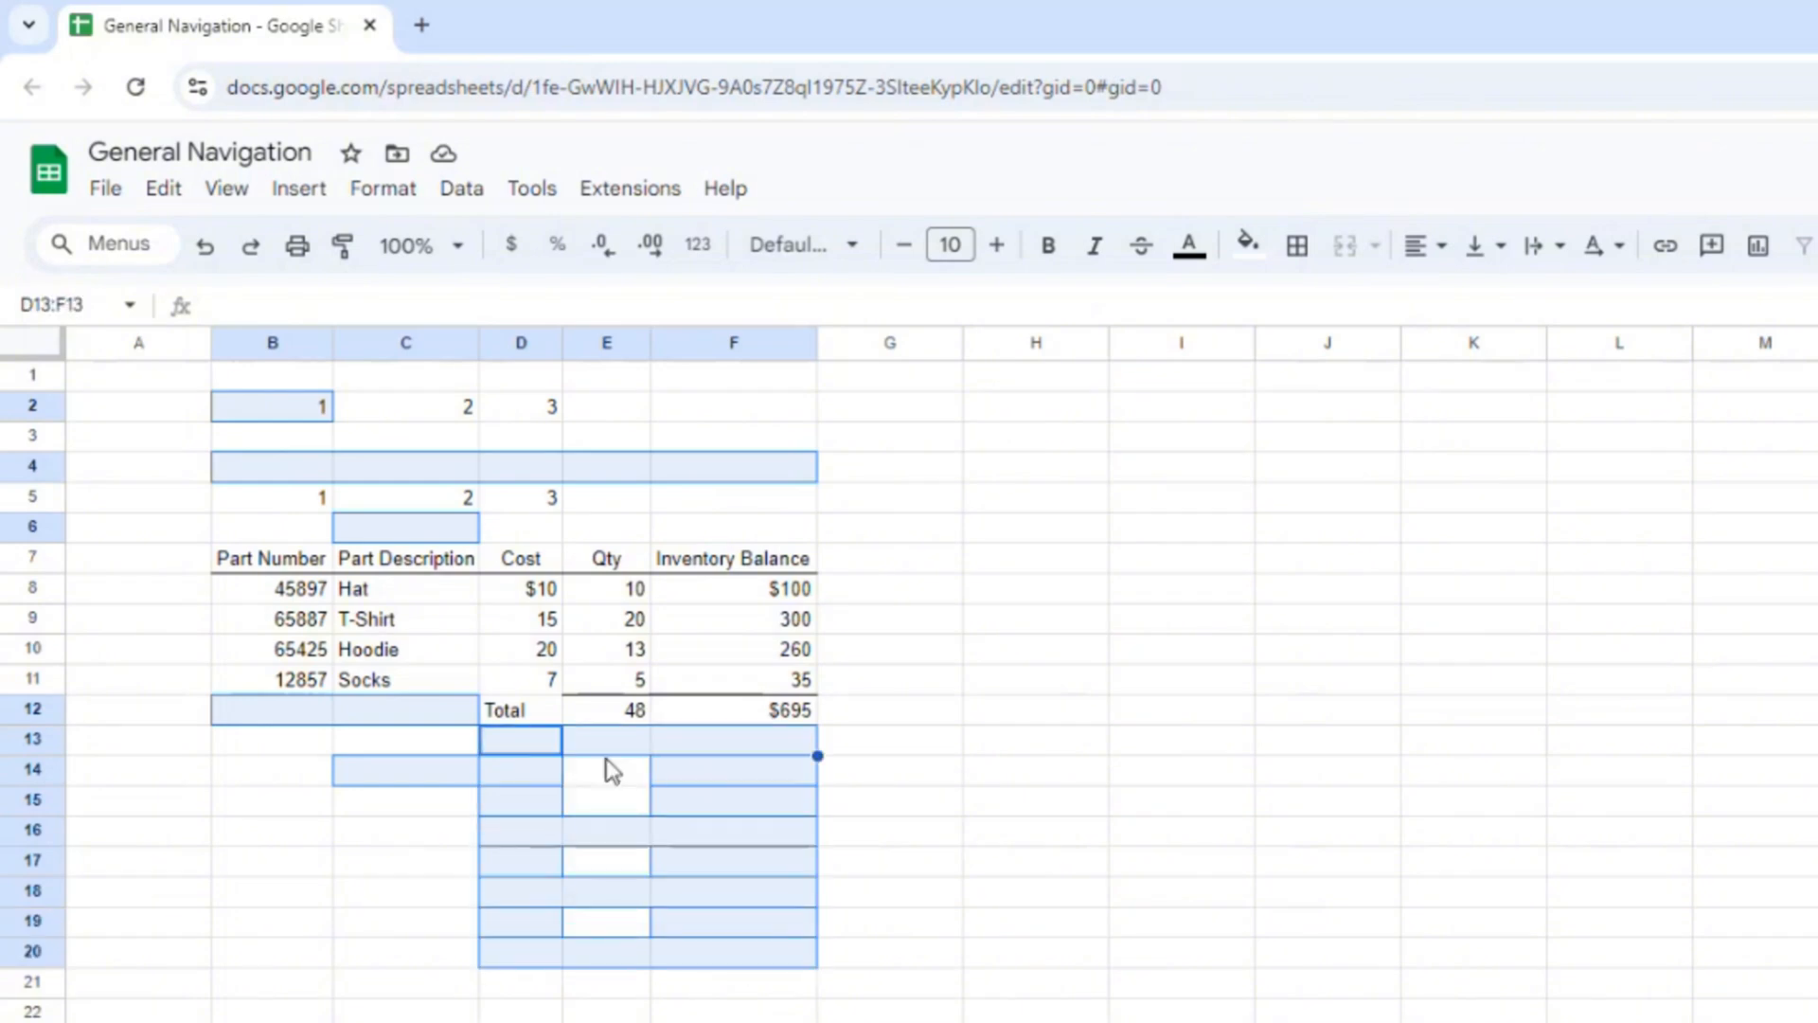
{"action": "left_click", "coordinate": [587, 469], "text": "ctrl"}
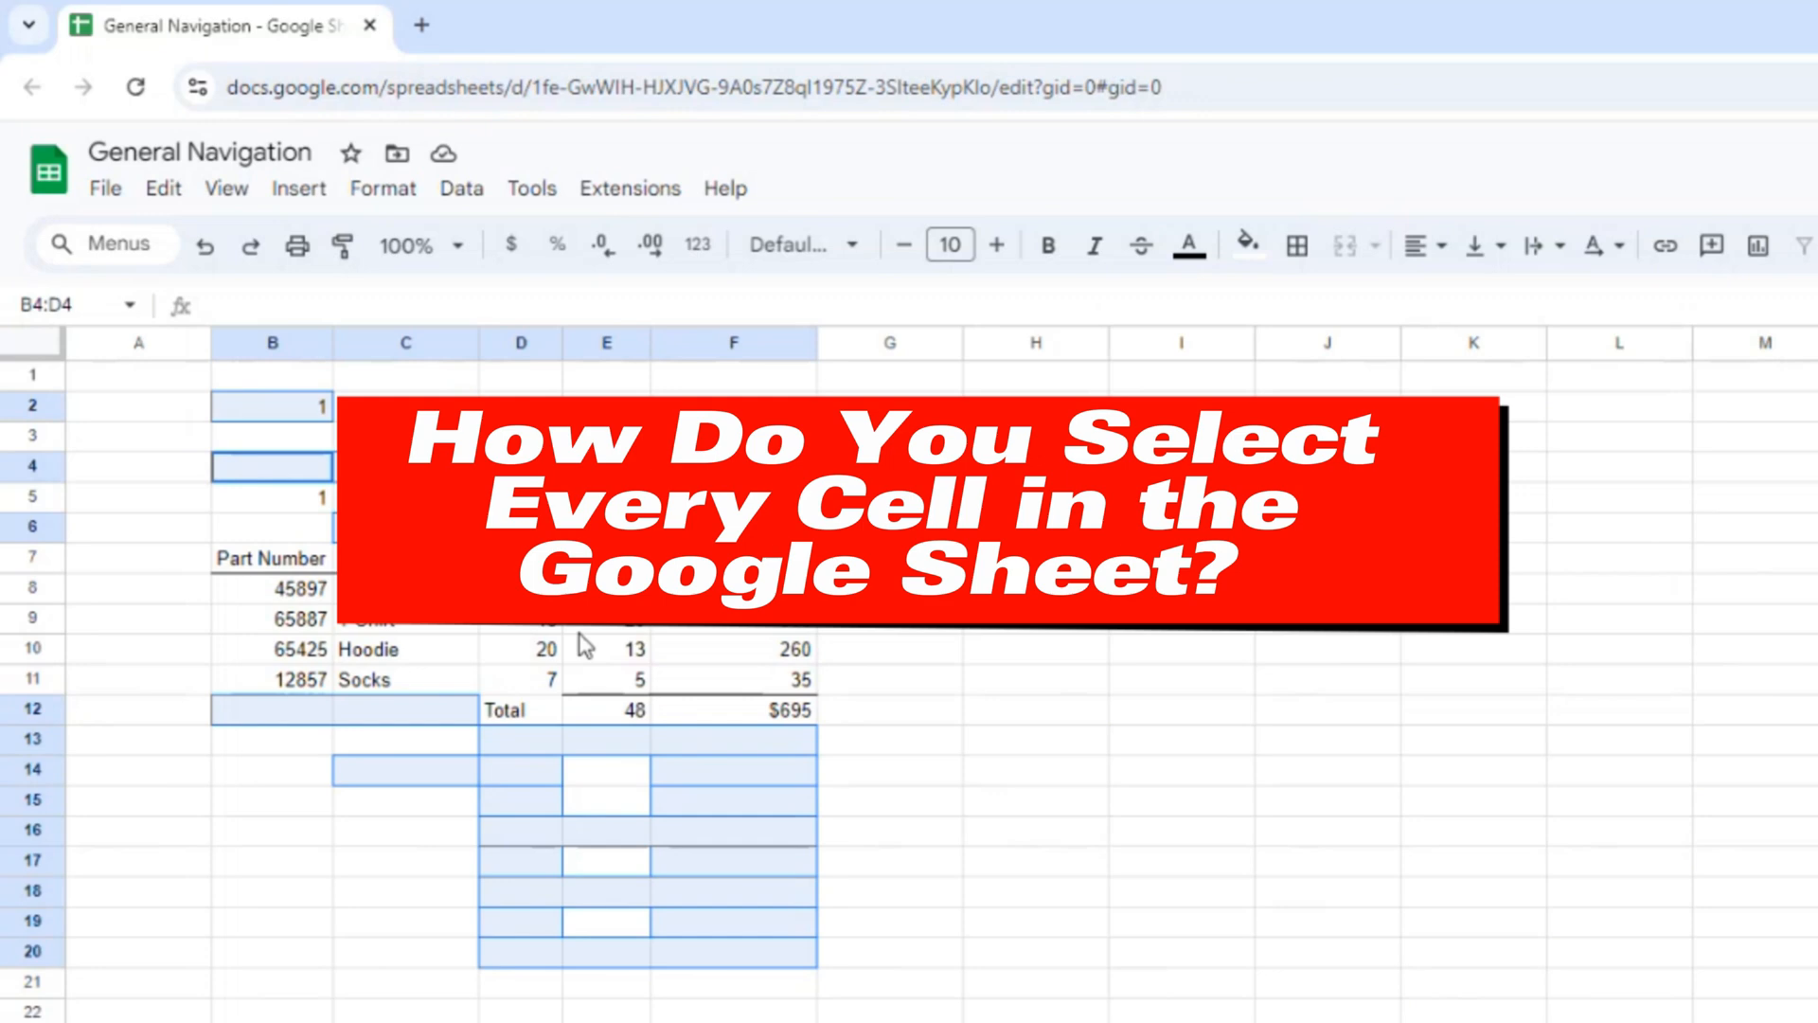
Step: Select every cell in the sheet, clear the selection, and select the whole sheet again
{"action": "left_click", "coordinate": [304, 857]}
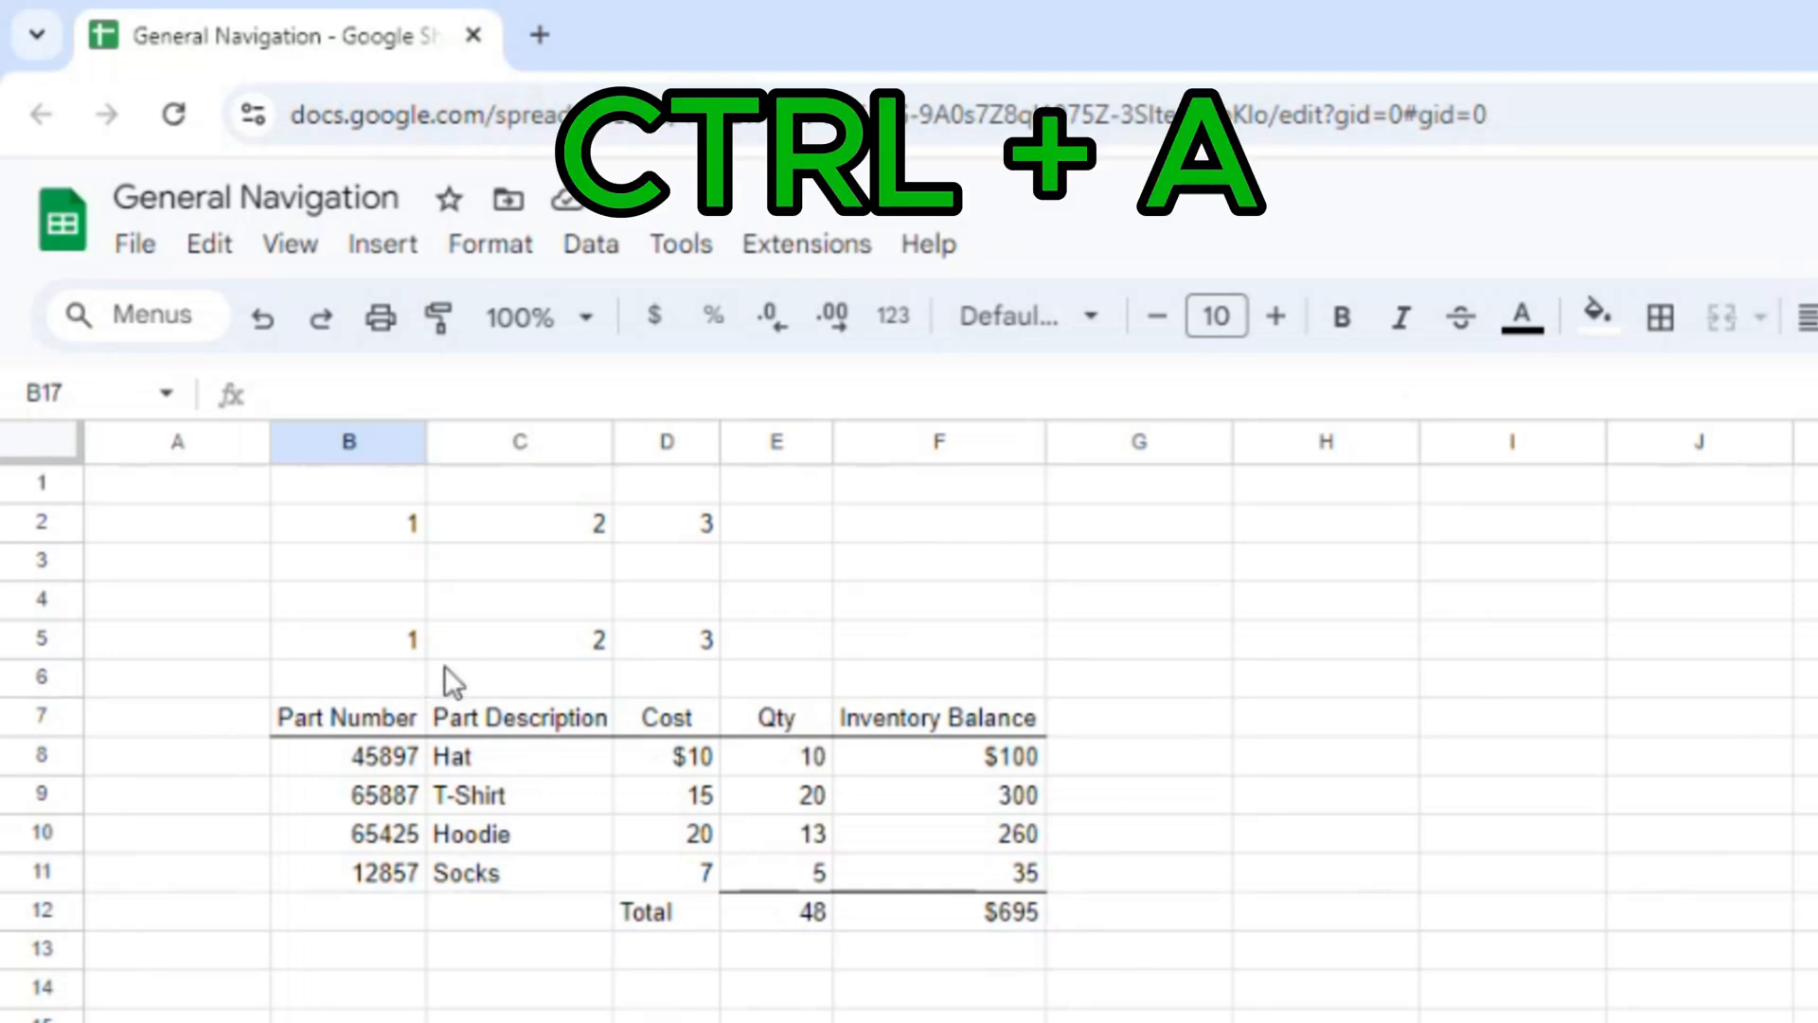
{"action": "key", "text": "ctrl+a"}
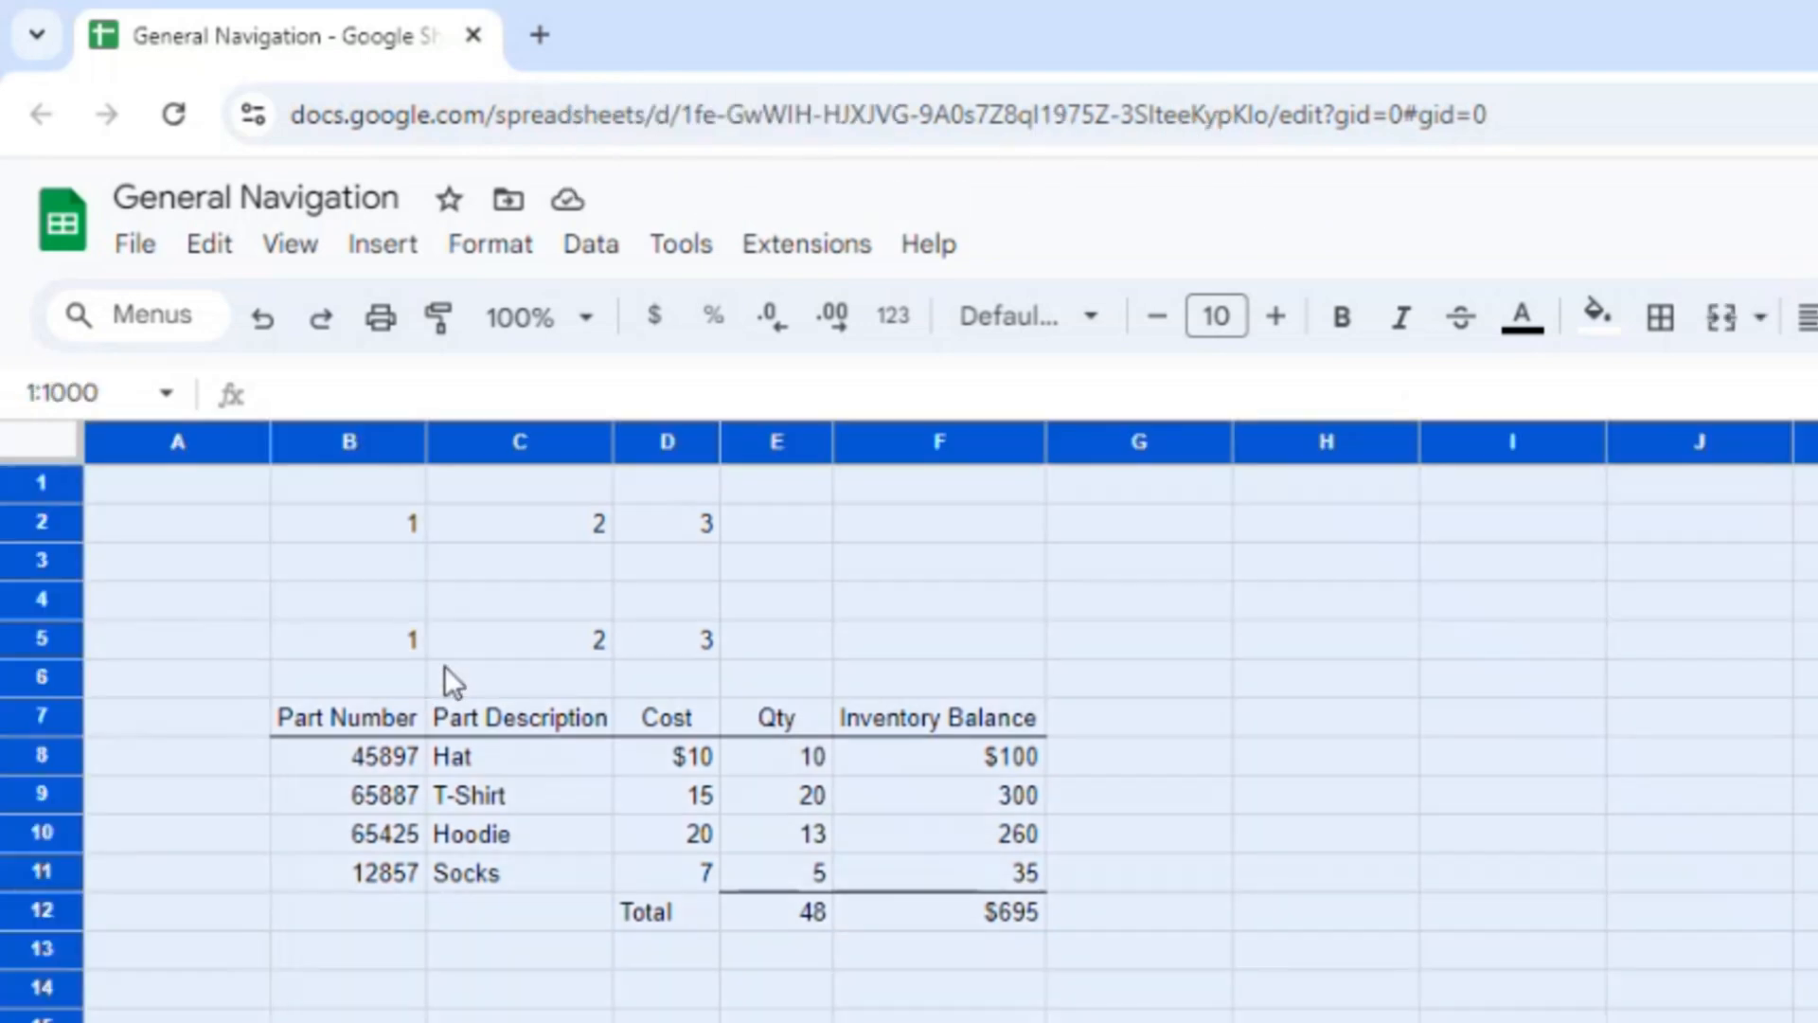
{"action": "left_click", "coordinate": [515, 975]}
{"action": "left_click", "coordinate": [41, 443]}
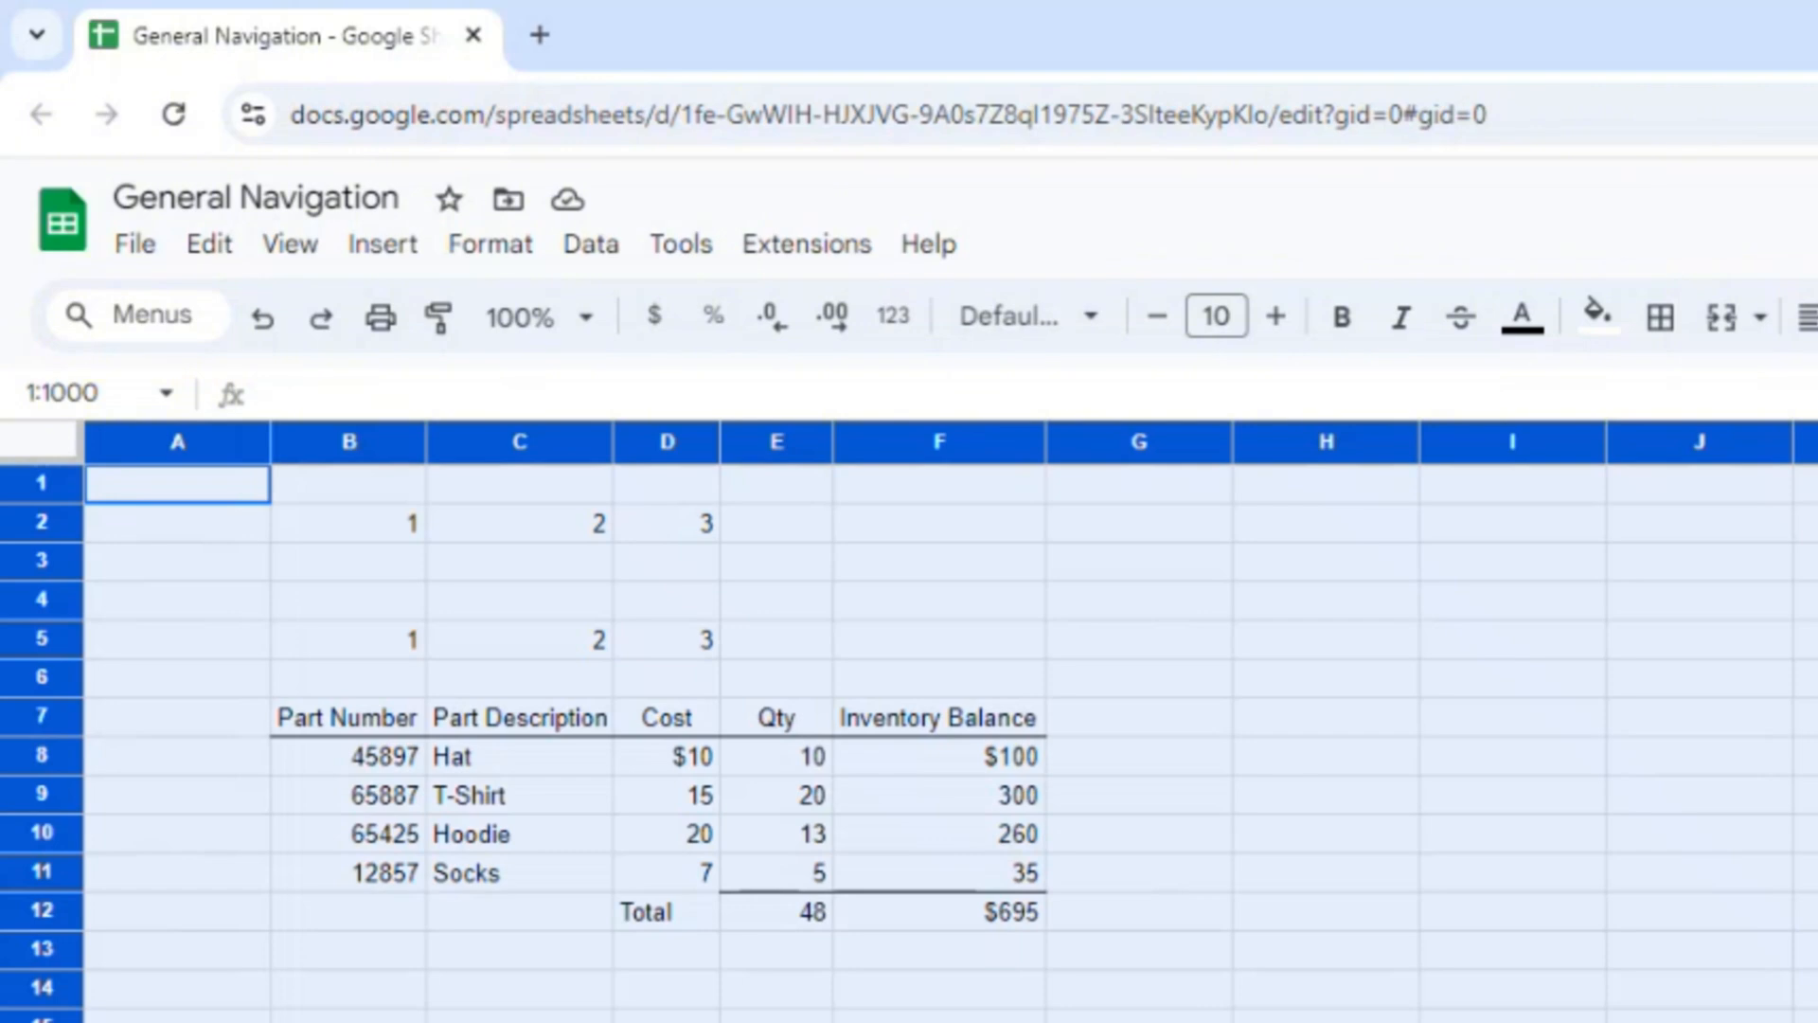
Step: Select the entire column A, the entire column C, and the entire column E starting from cell E4
{"action": "left_click", "coordinate": [366, 604]}
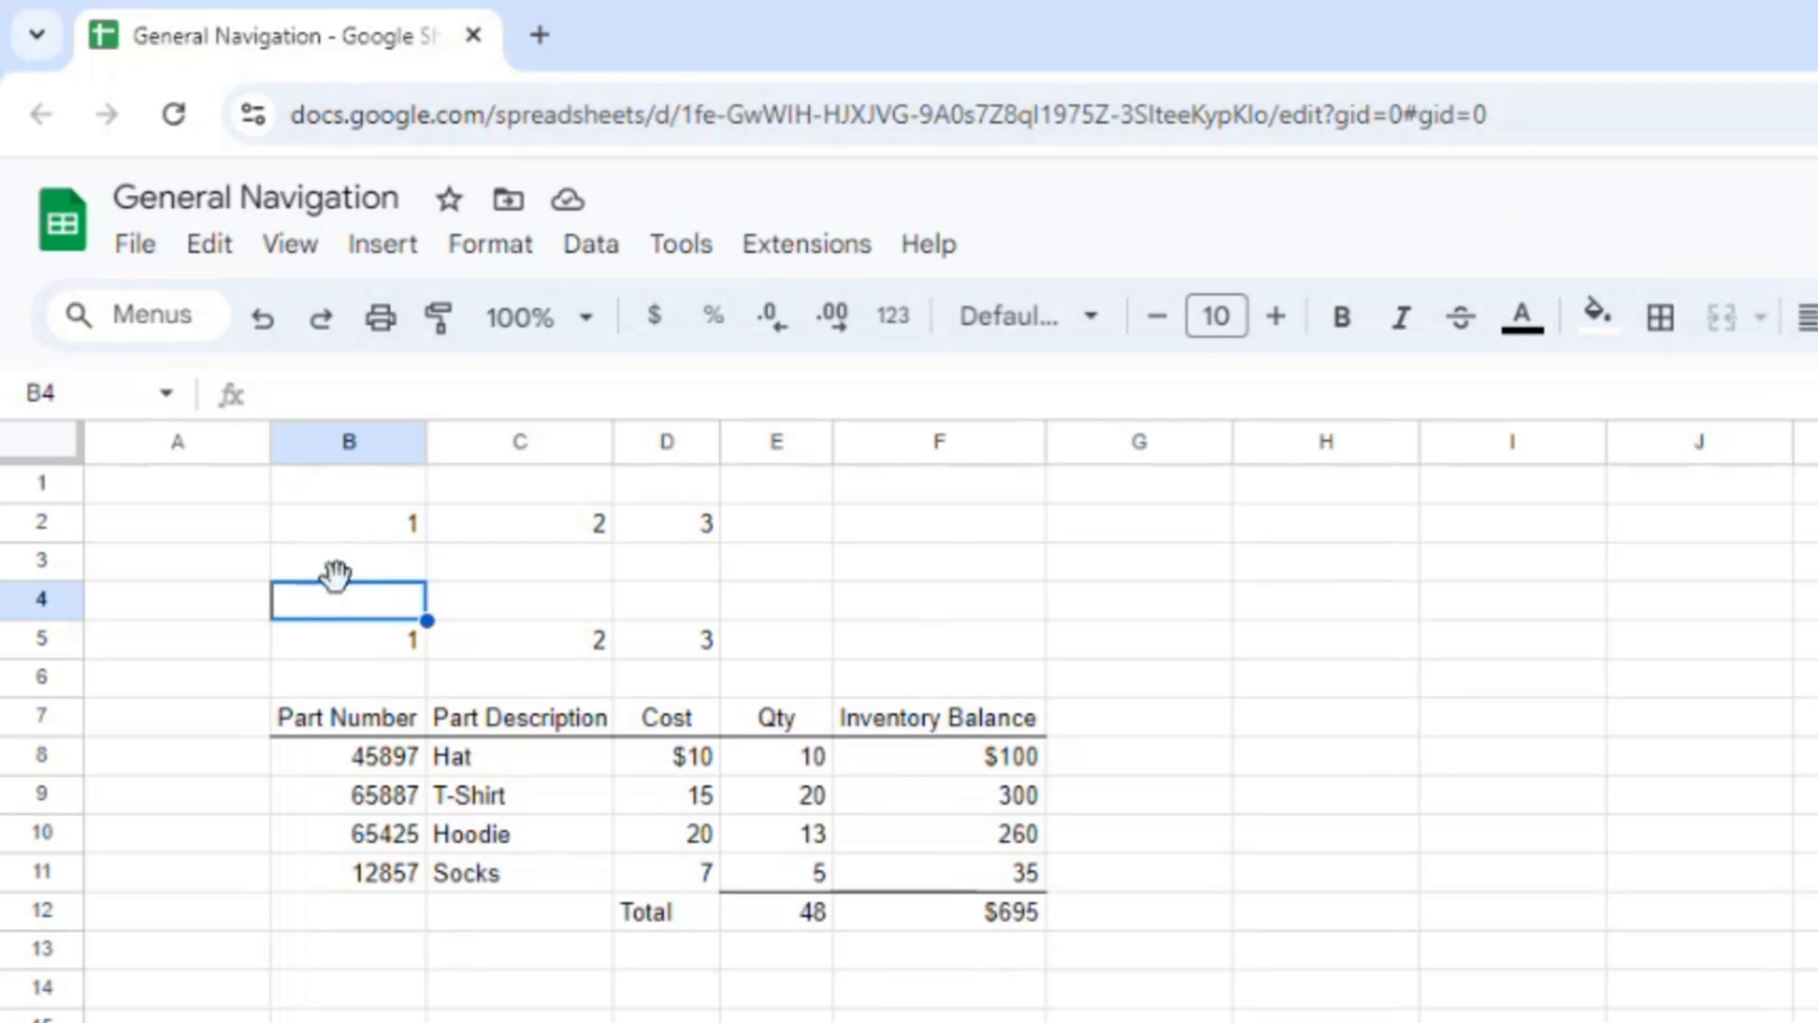
{"action": "left_click", "coordinate": [182, 445]}
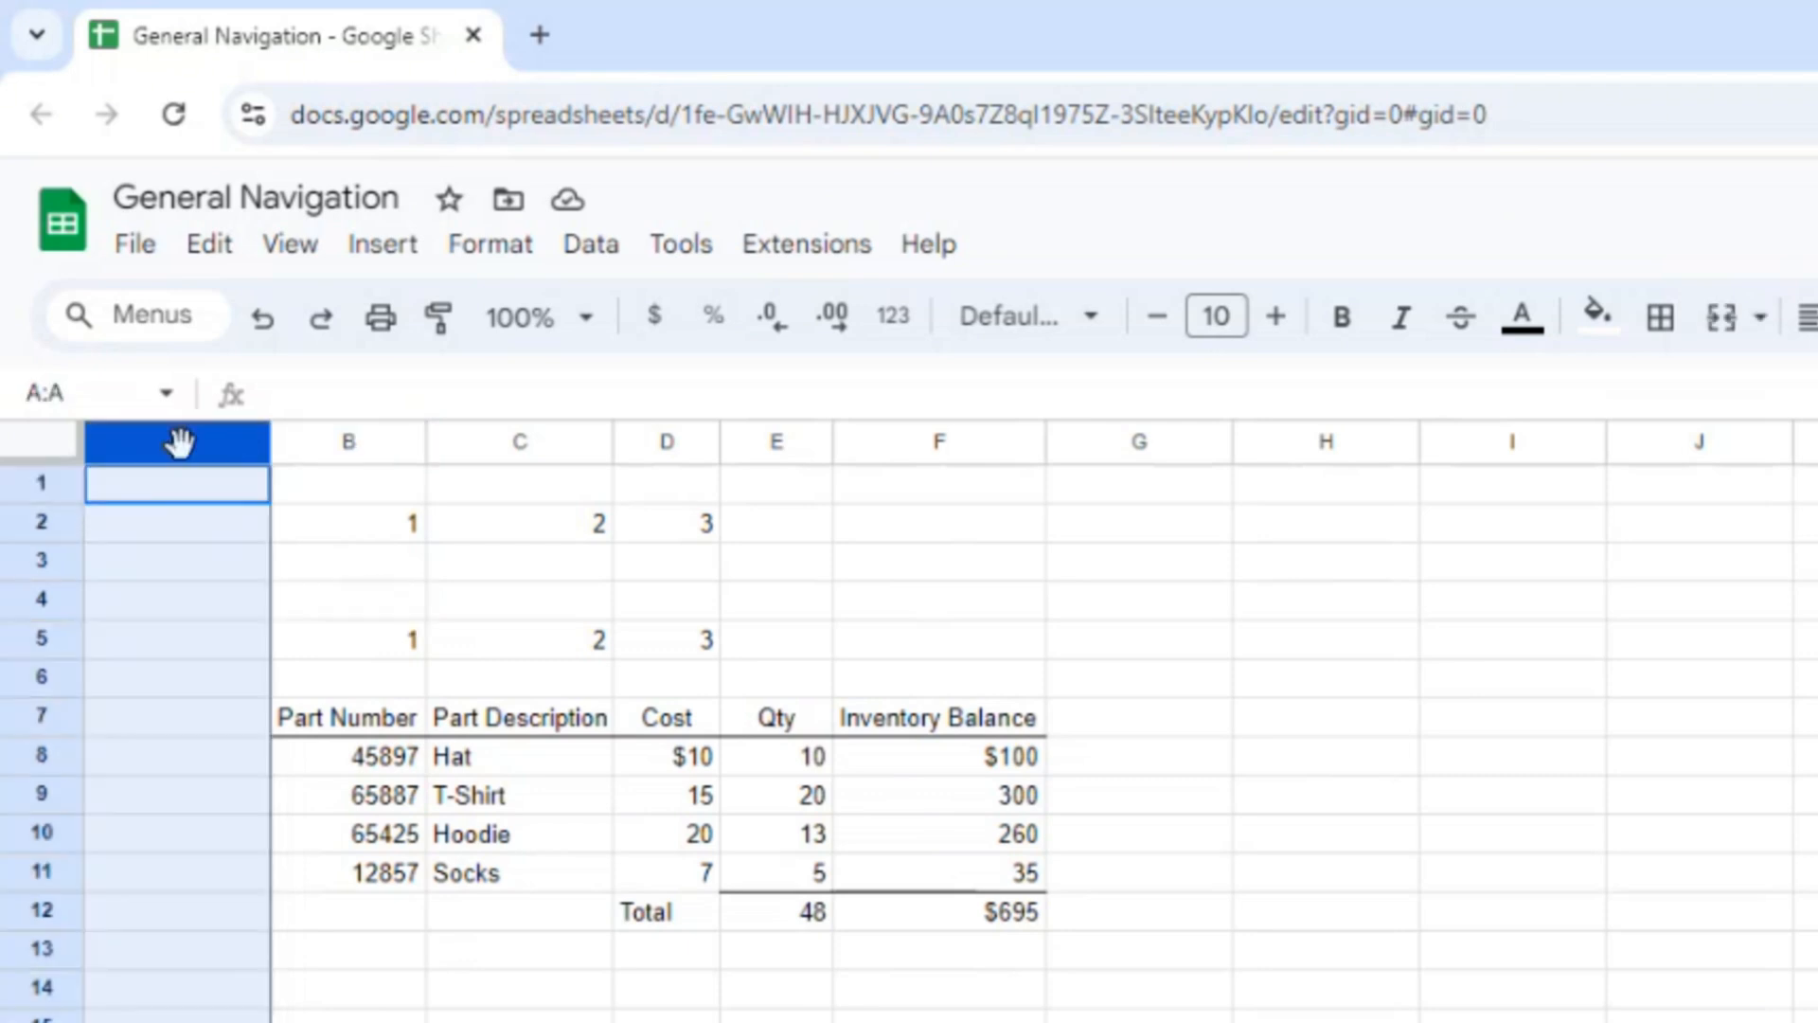
{"action": "left_click", "coordinate": [533, 442]}
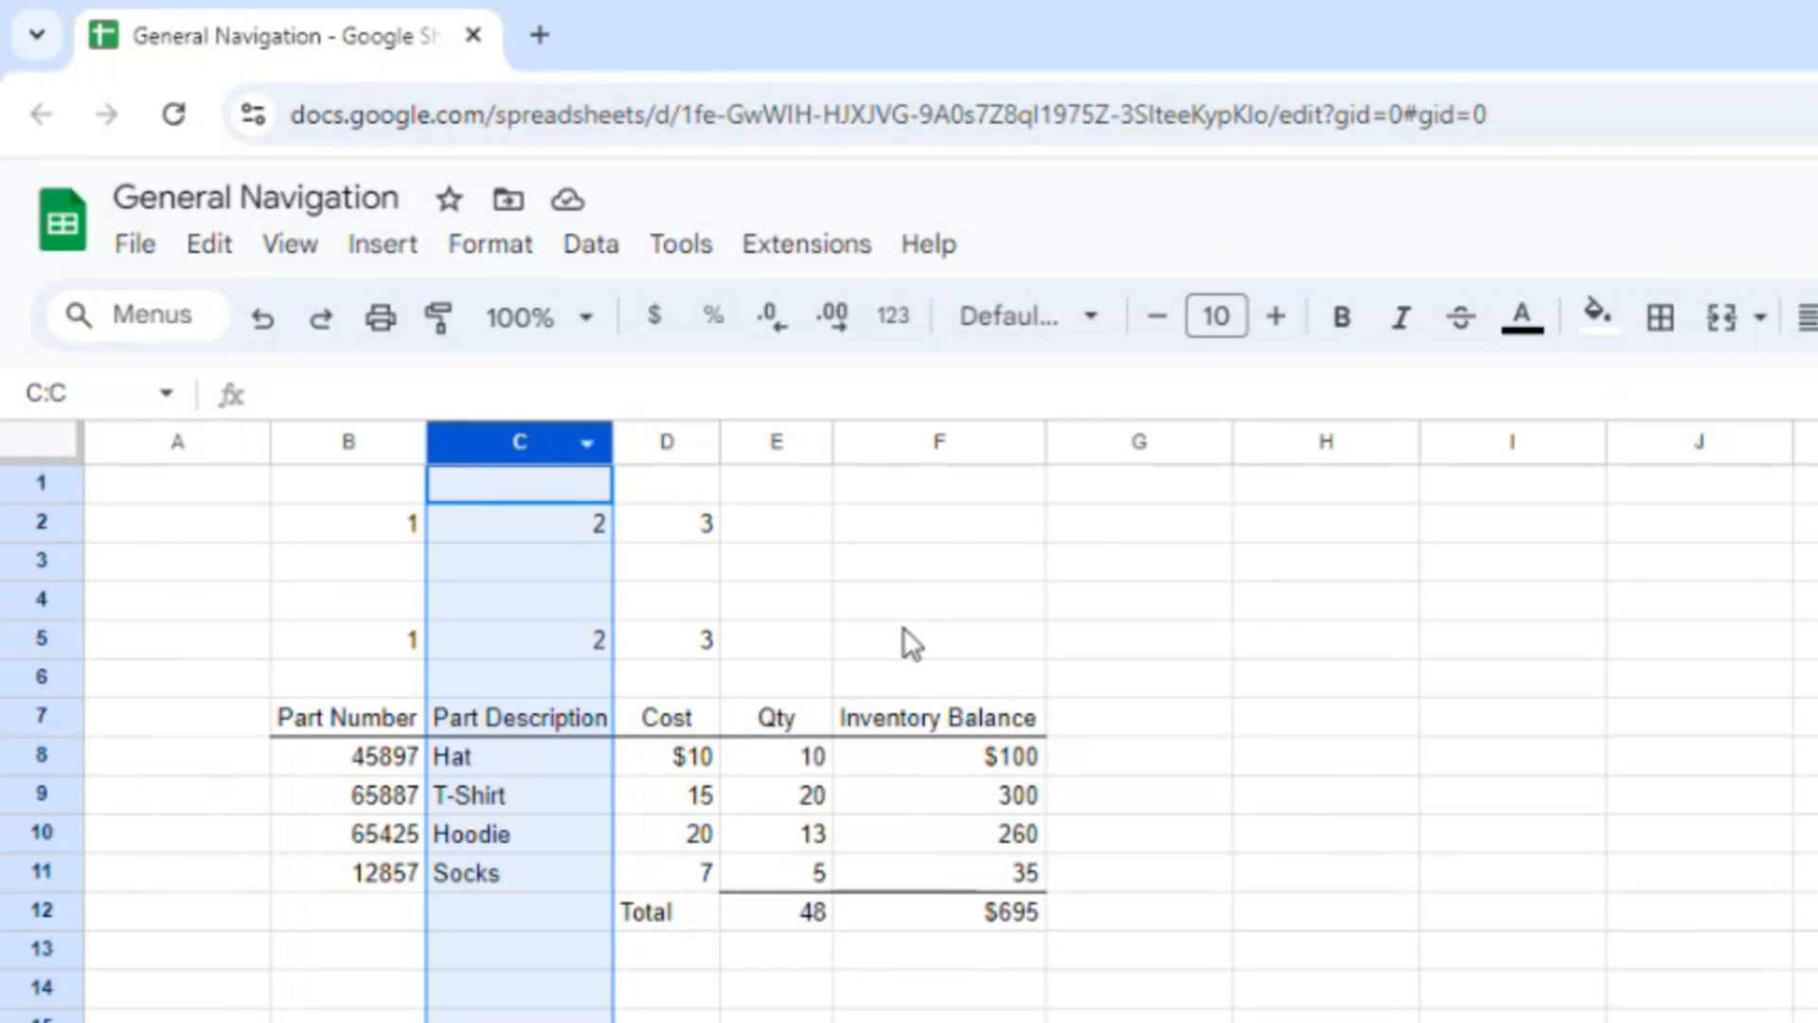
{"action": "left_click", "coordinate": [765, 602]}
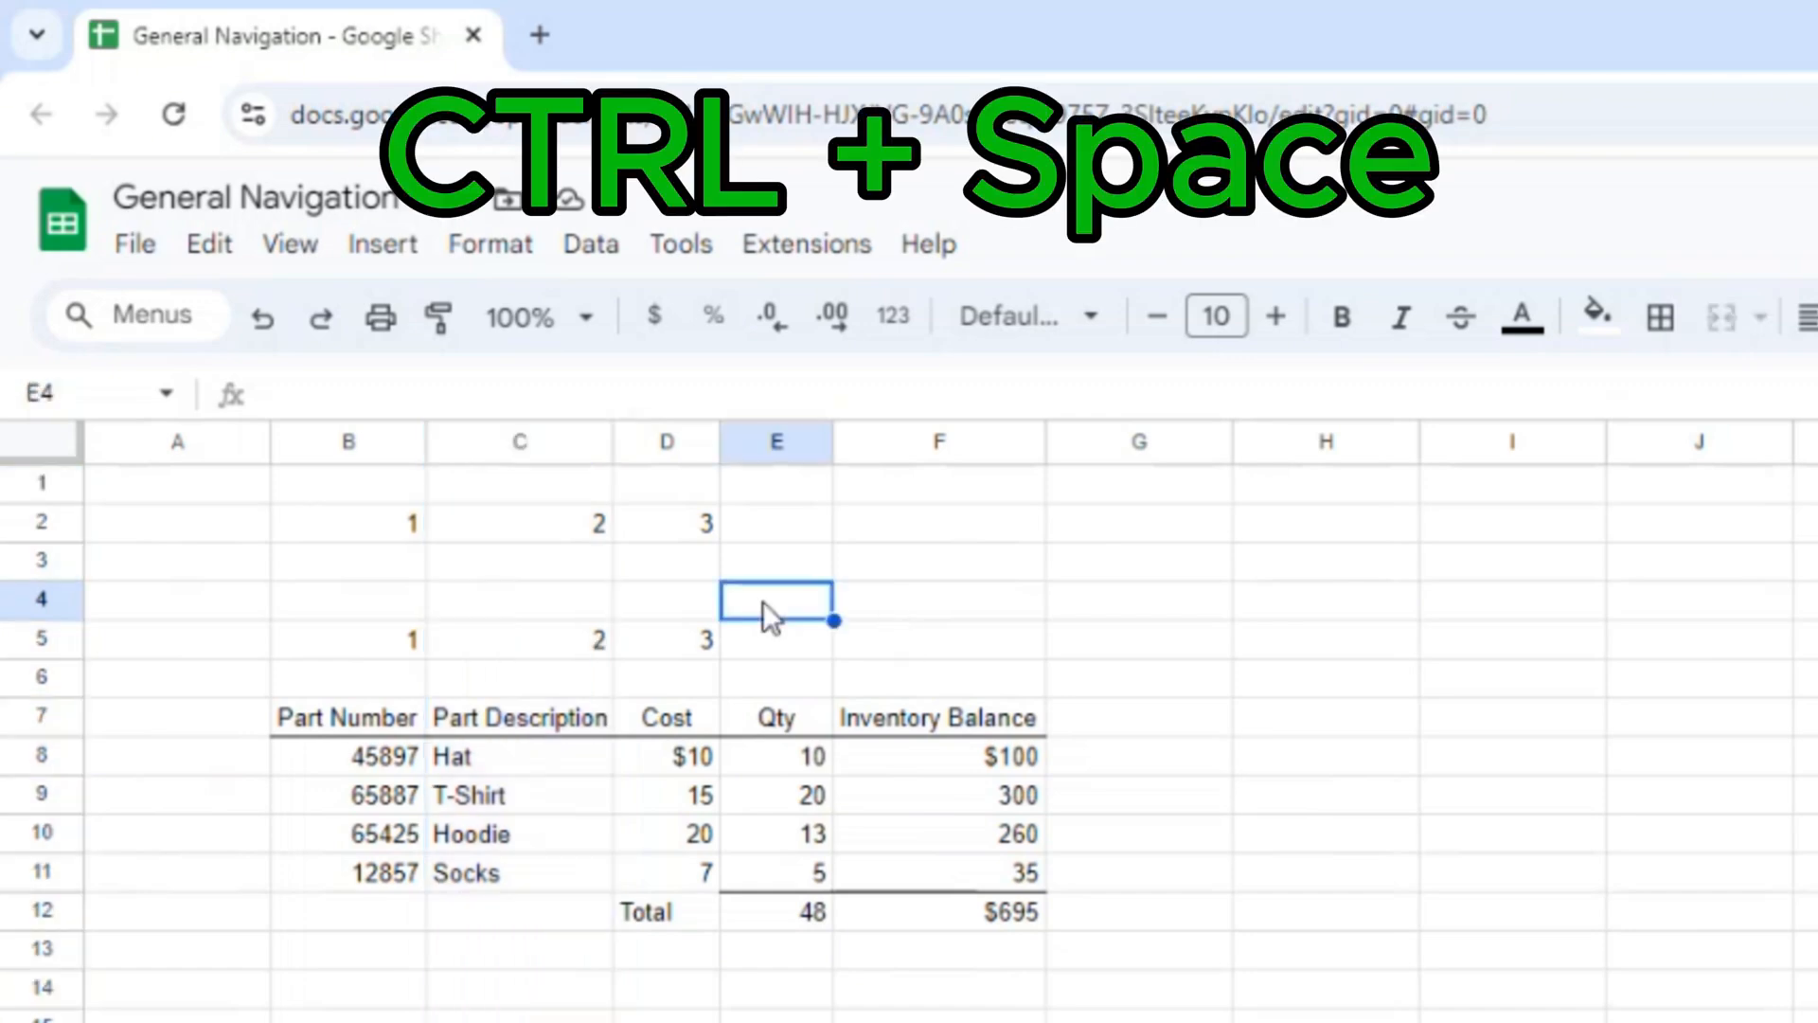
{"action": "key", "text": "ctrl+space"}
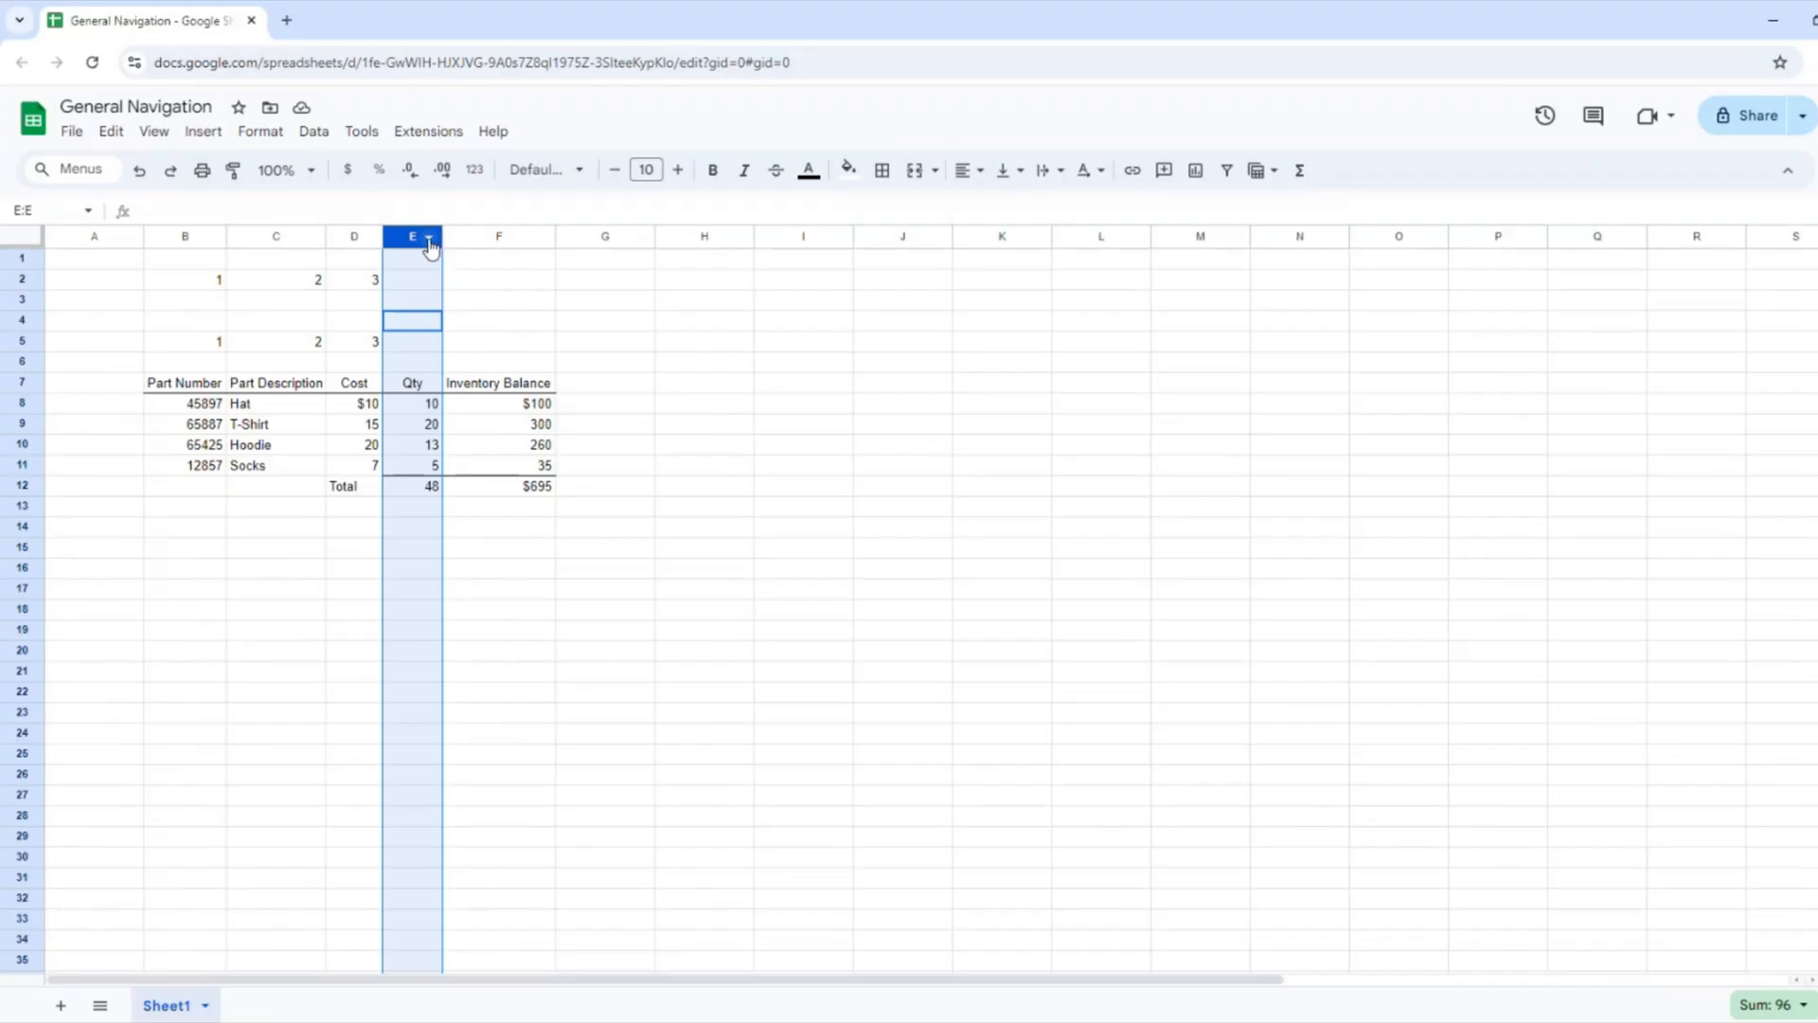
Step: Review the actions available for column E and return to cell C3 without choosing any
{"action": "left_click", "coordinate": [429, 239]}
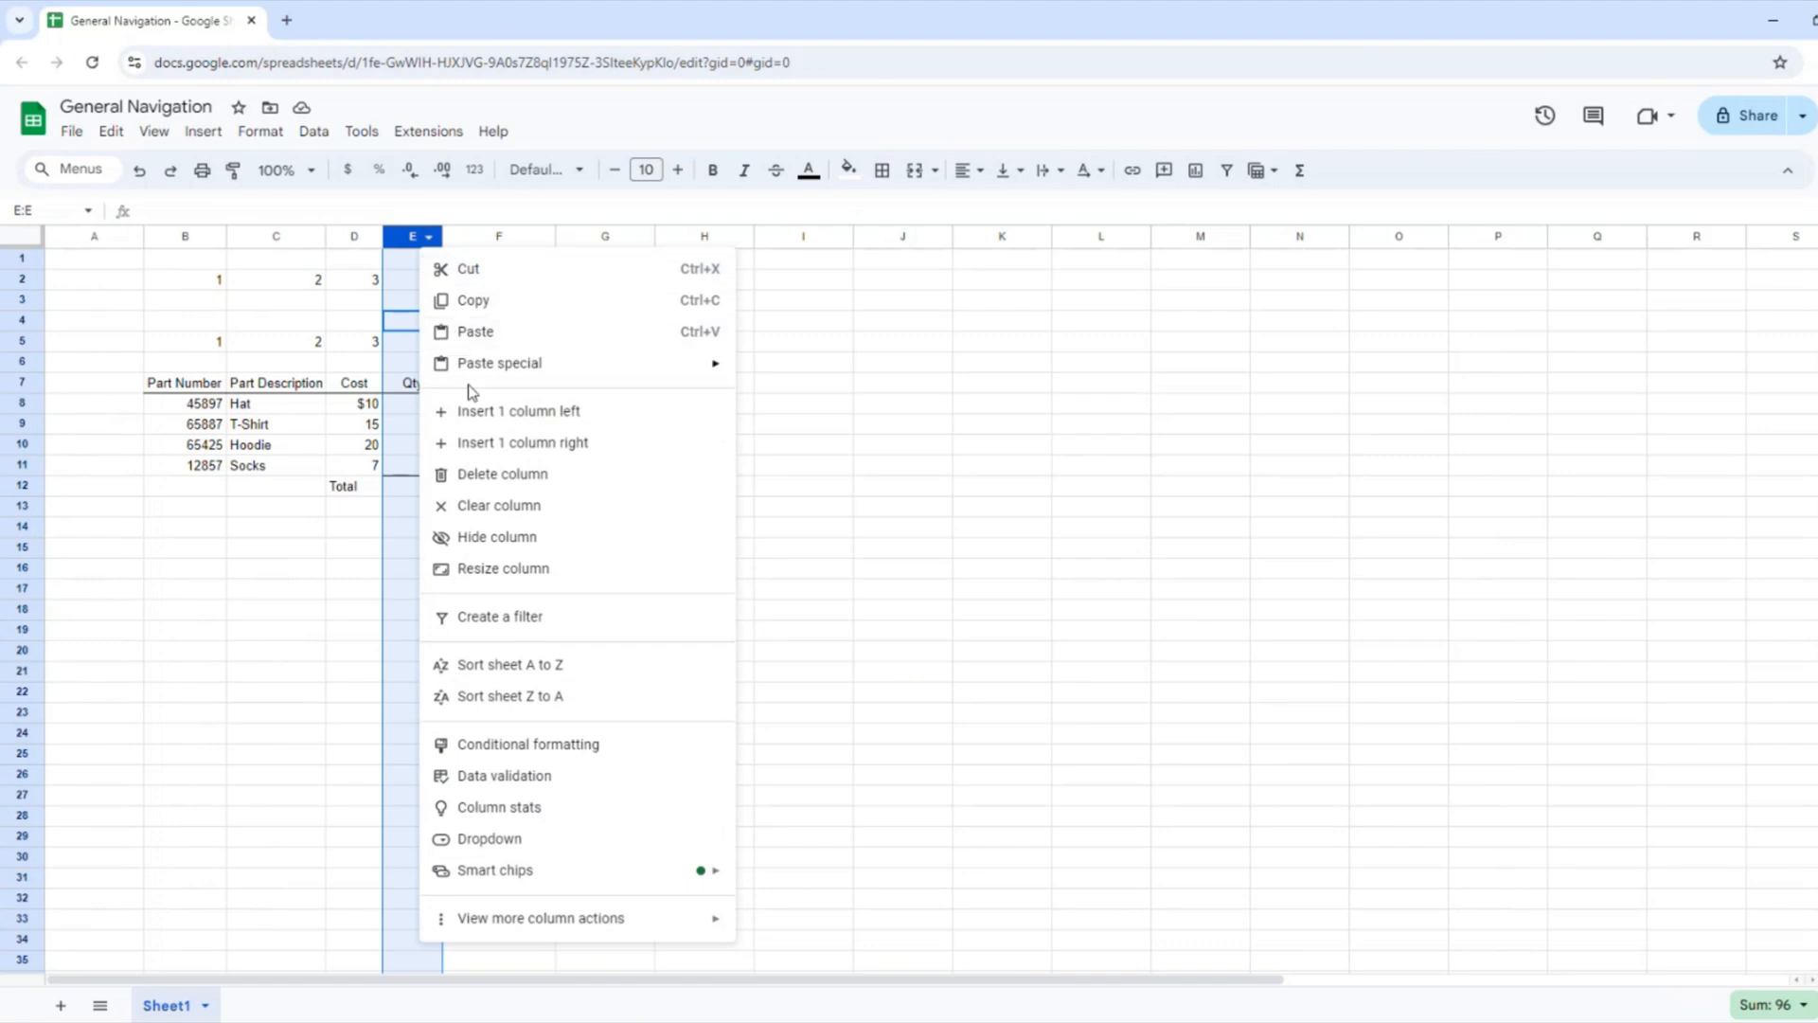
{"action": "mouse_move", "coordinate": [480, 367]}
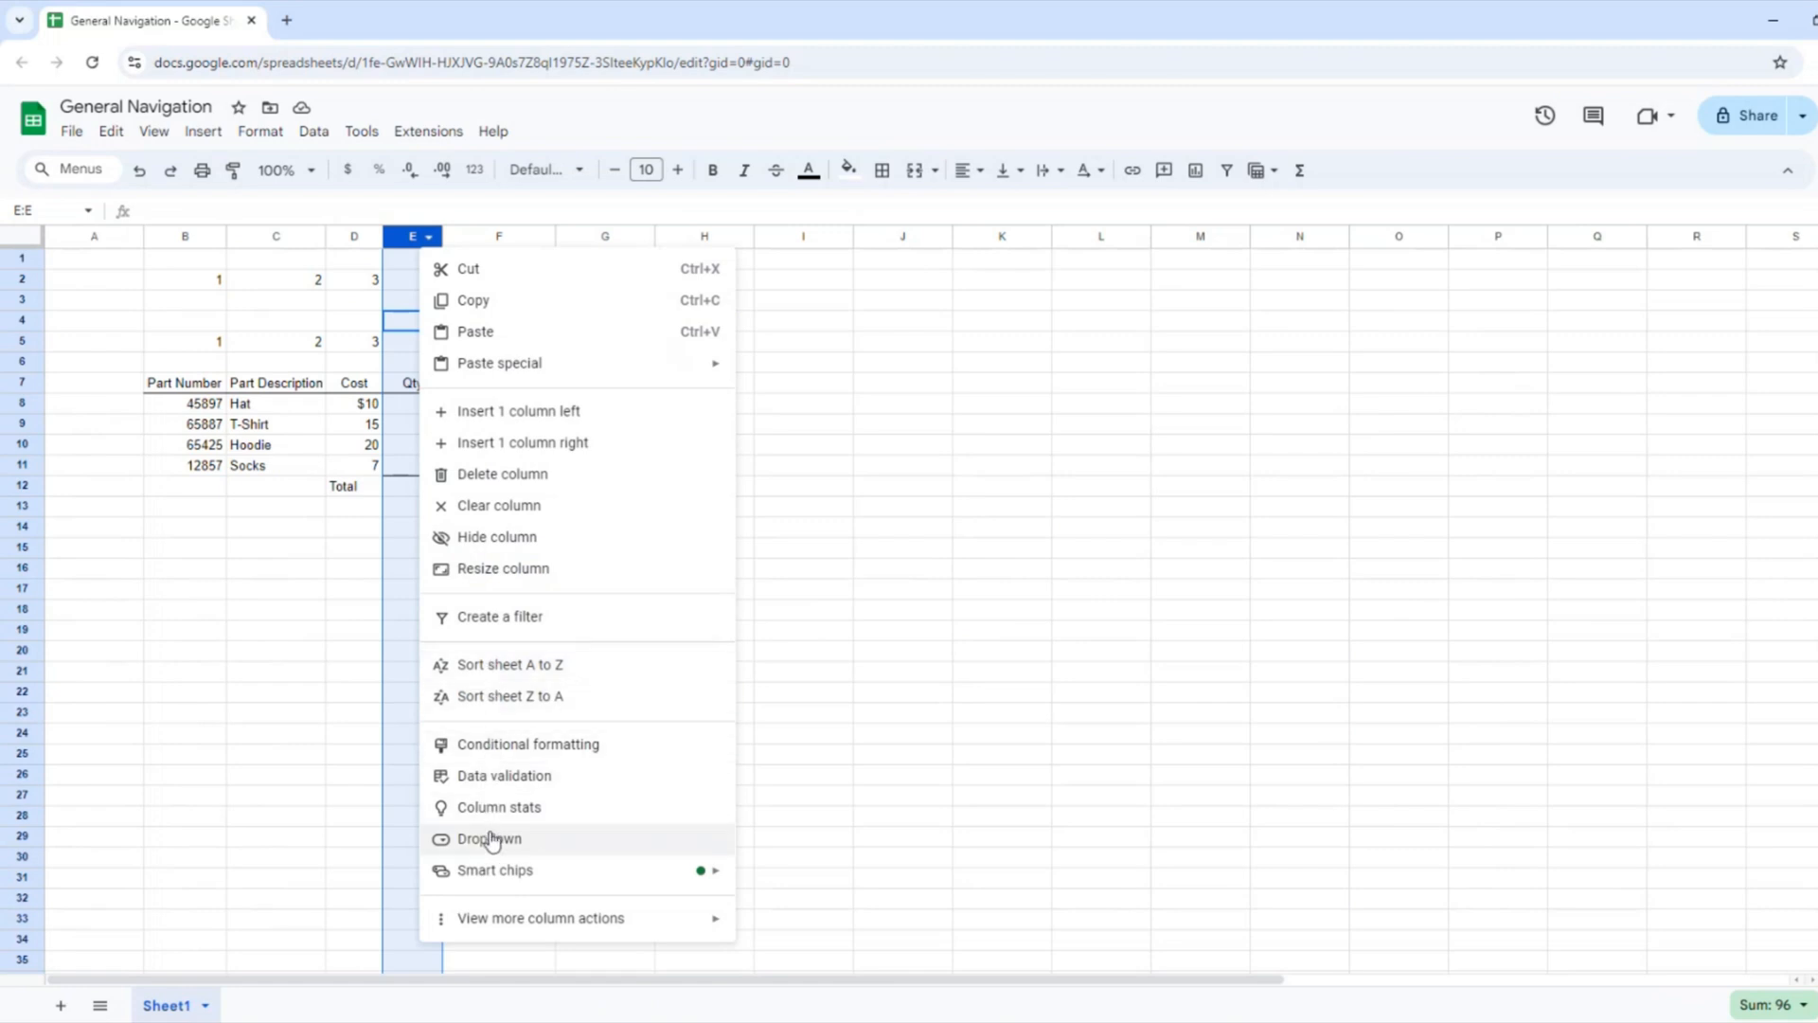
{"action": "left_click", "coordinate": [253, 305]}
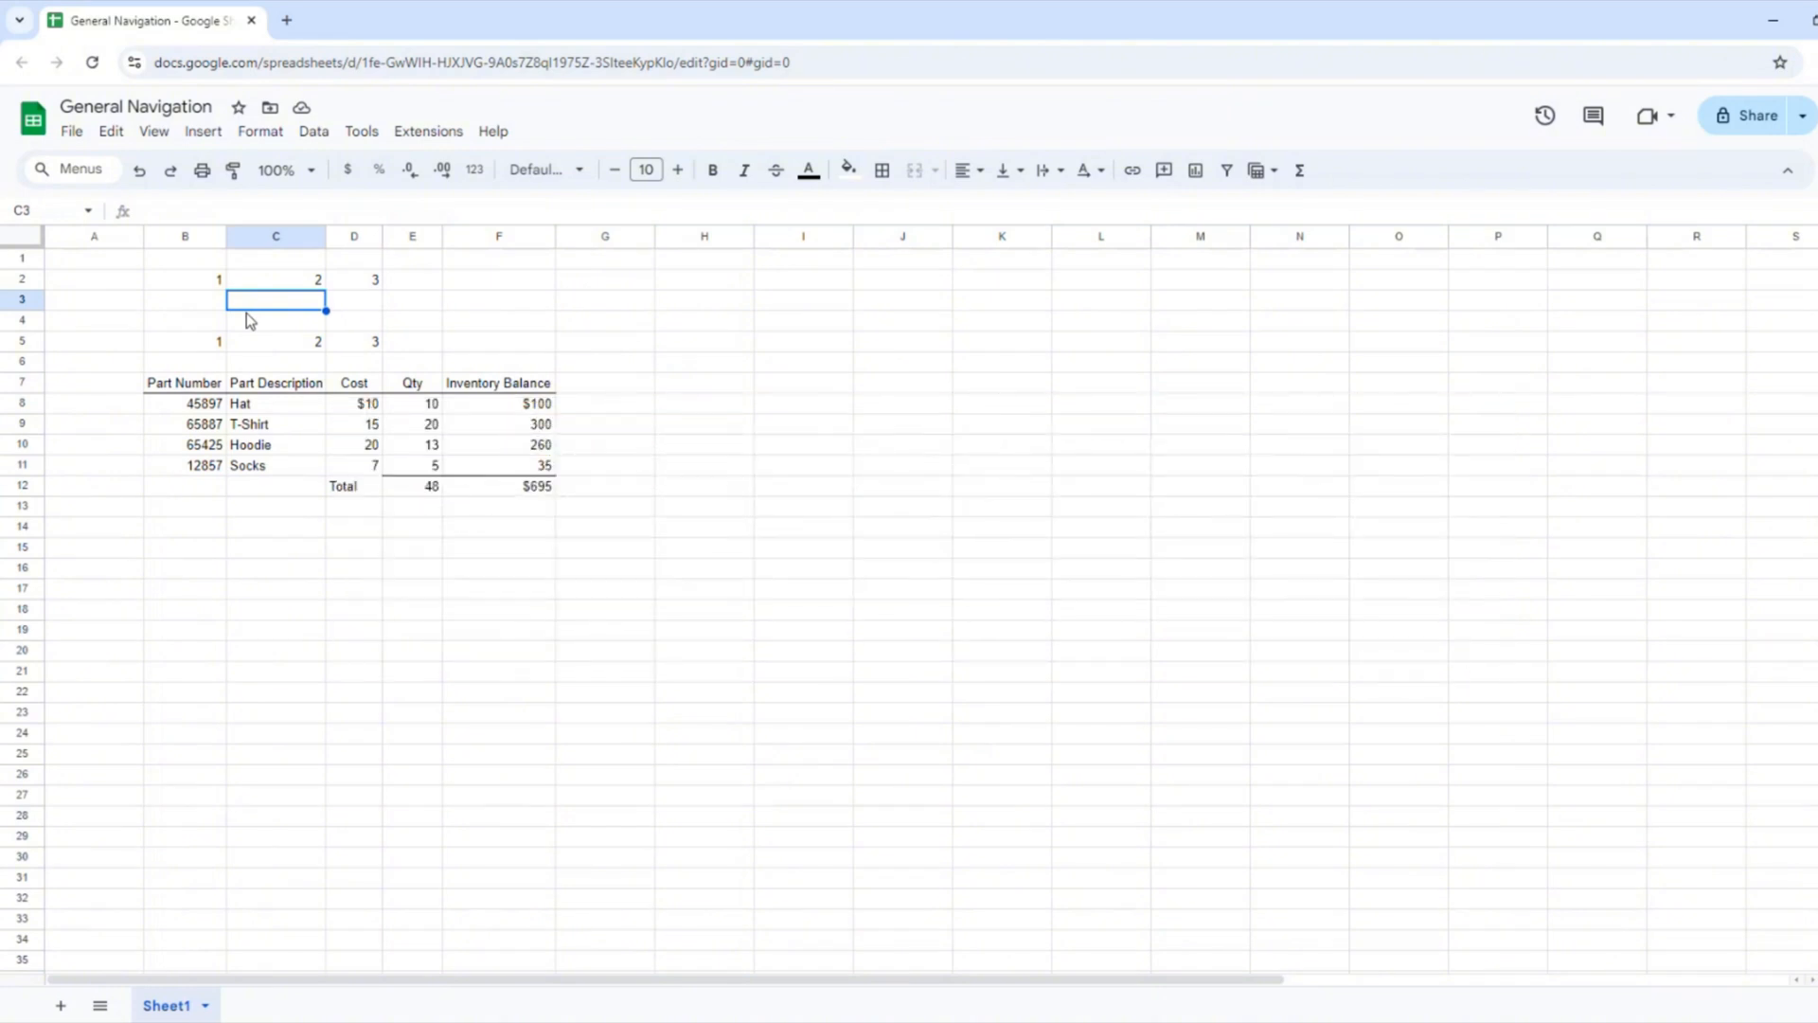
Step: Select column B alone, columns C through F together, and columns B through F by extending from column B
{"action": "left_click", "coordinate": [187, 236]}
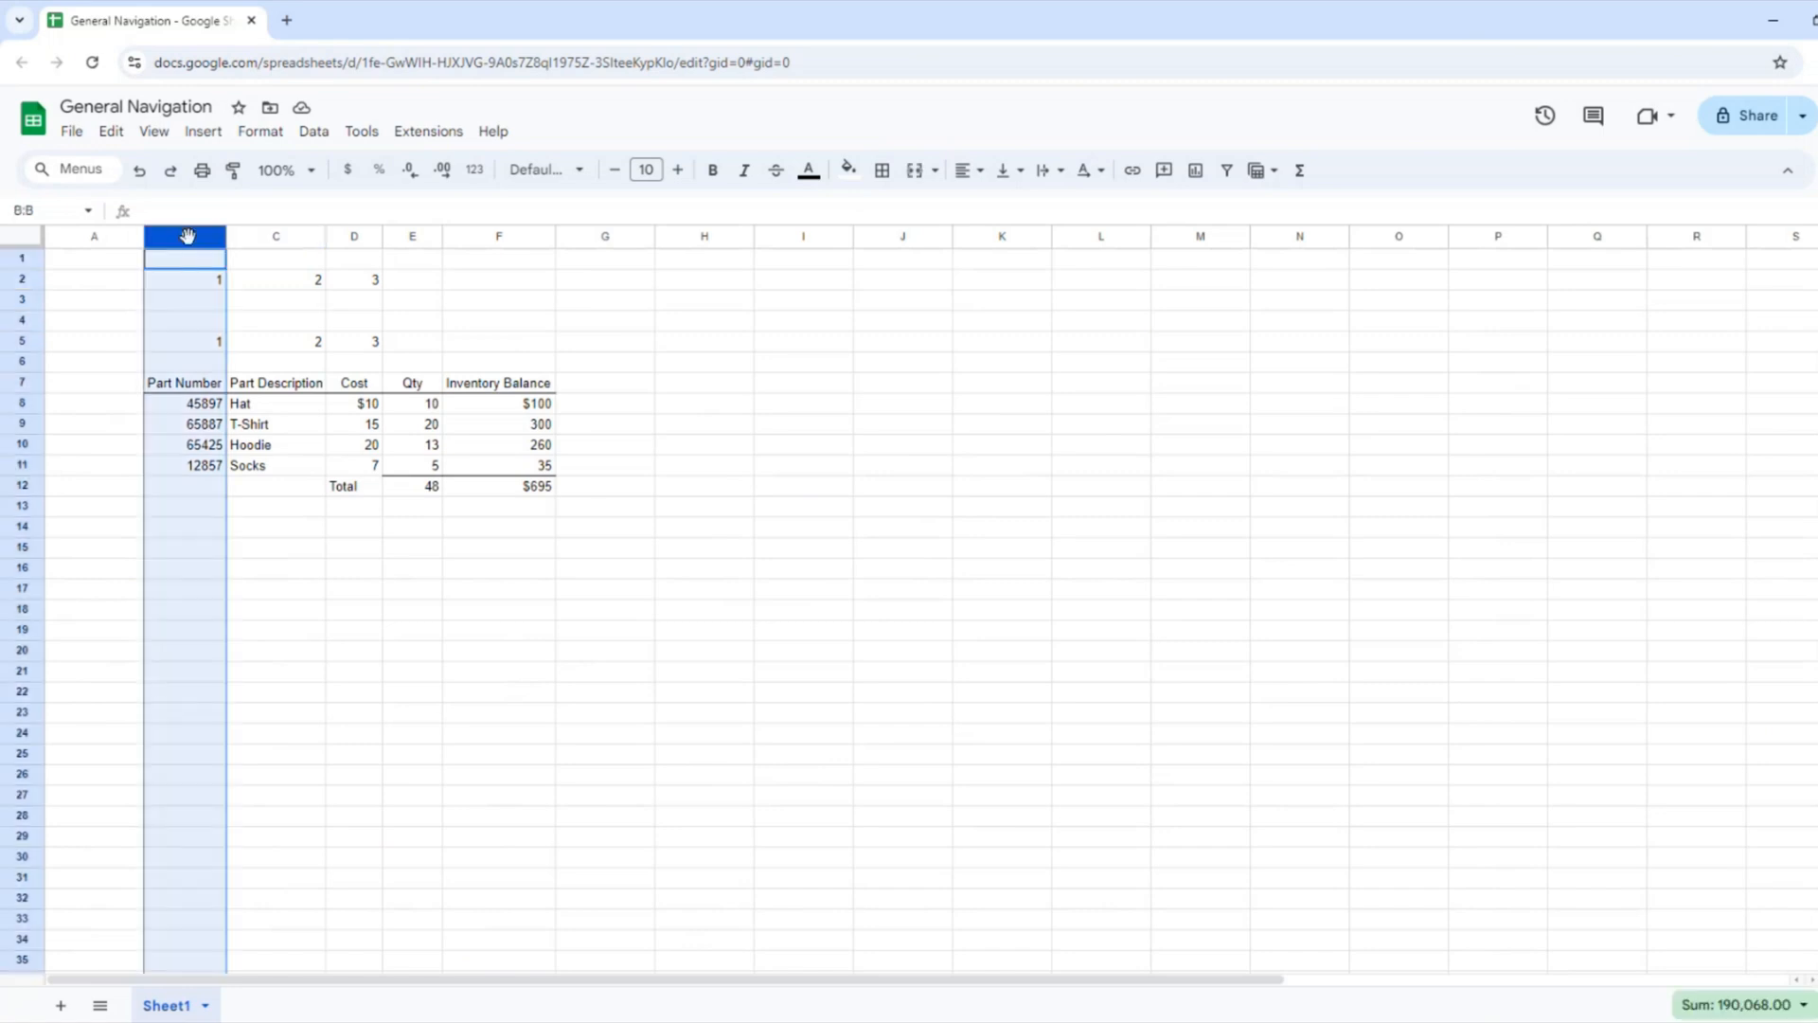
{"action": "left_click_drag", "start_coordinate": [276, 235], "coordinate": [525, 264]}
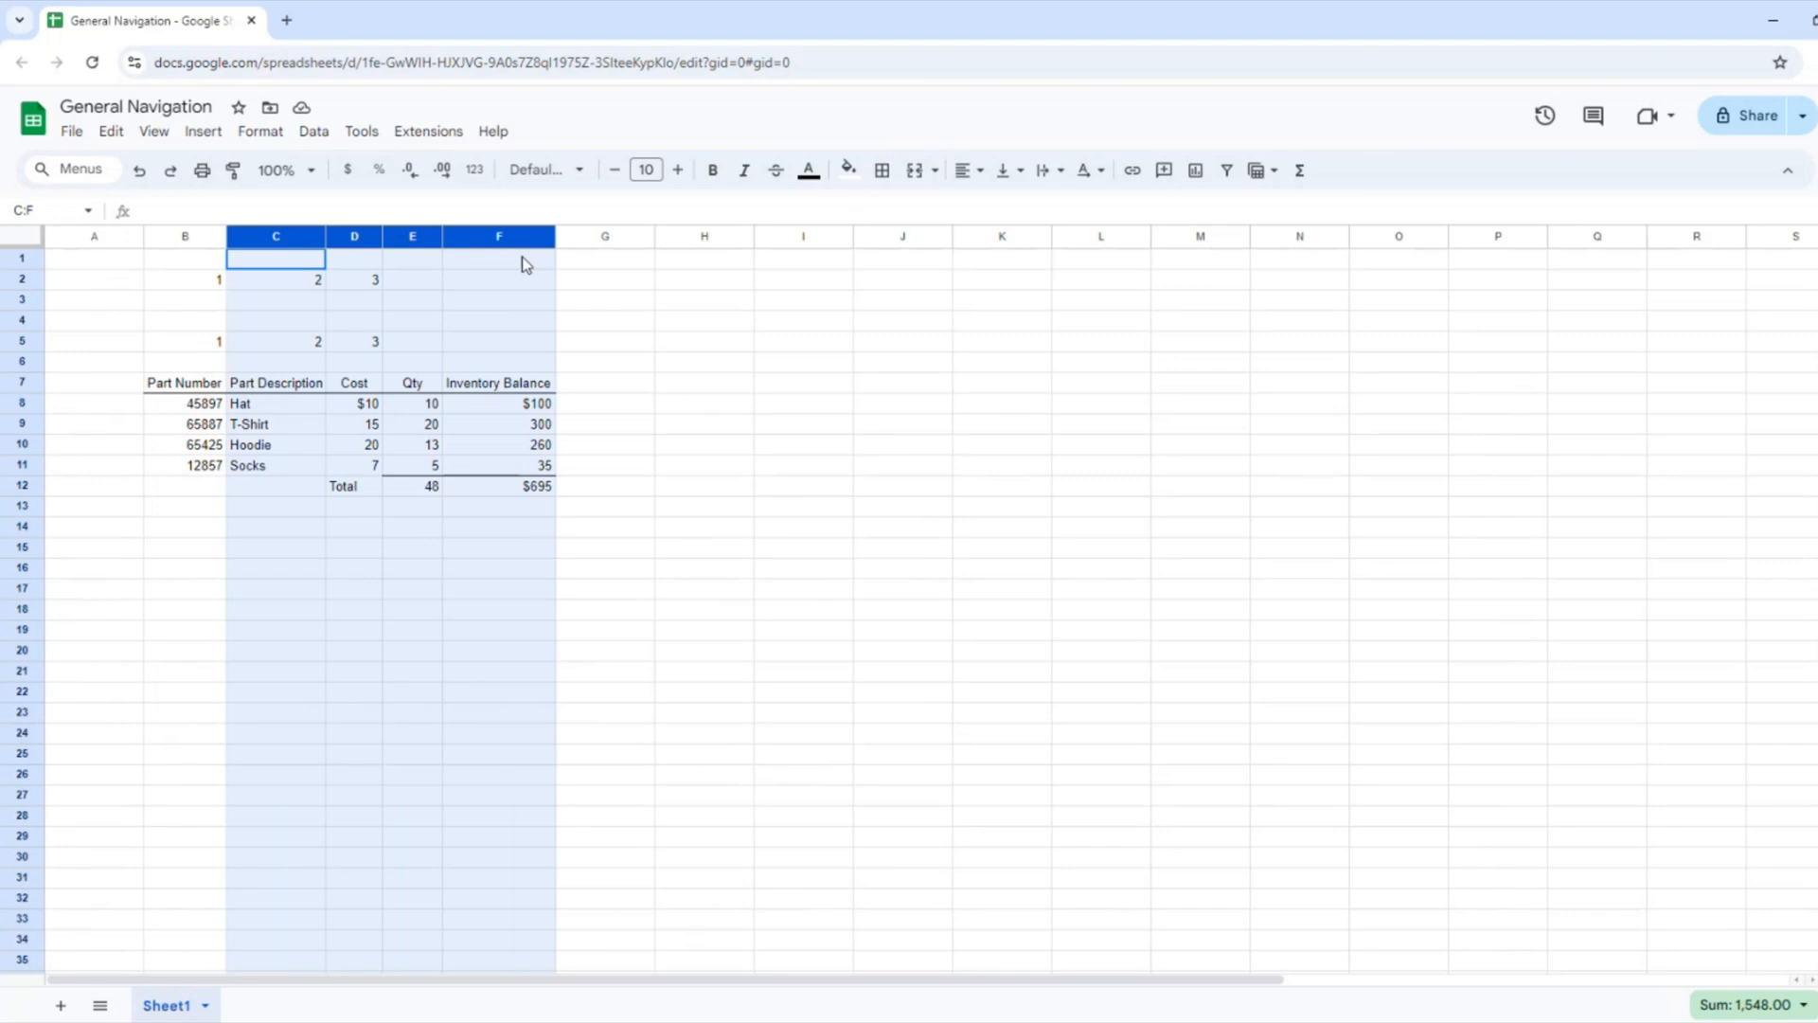
{"action": "left_click", "coordinate": [178, 237]}
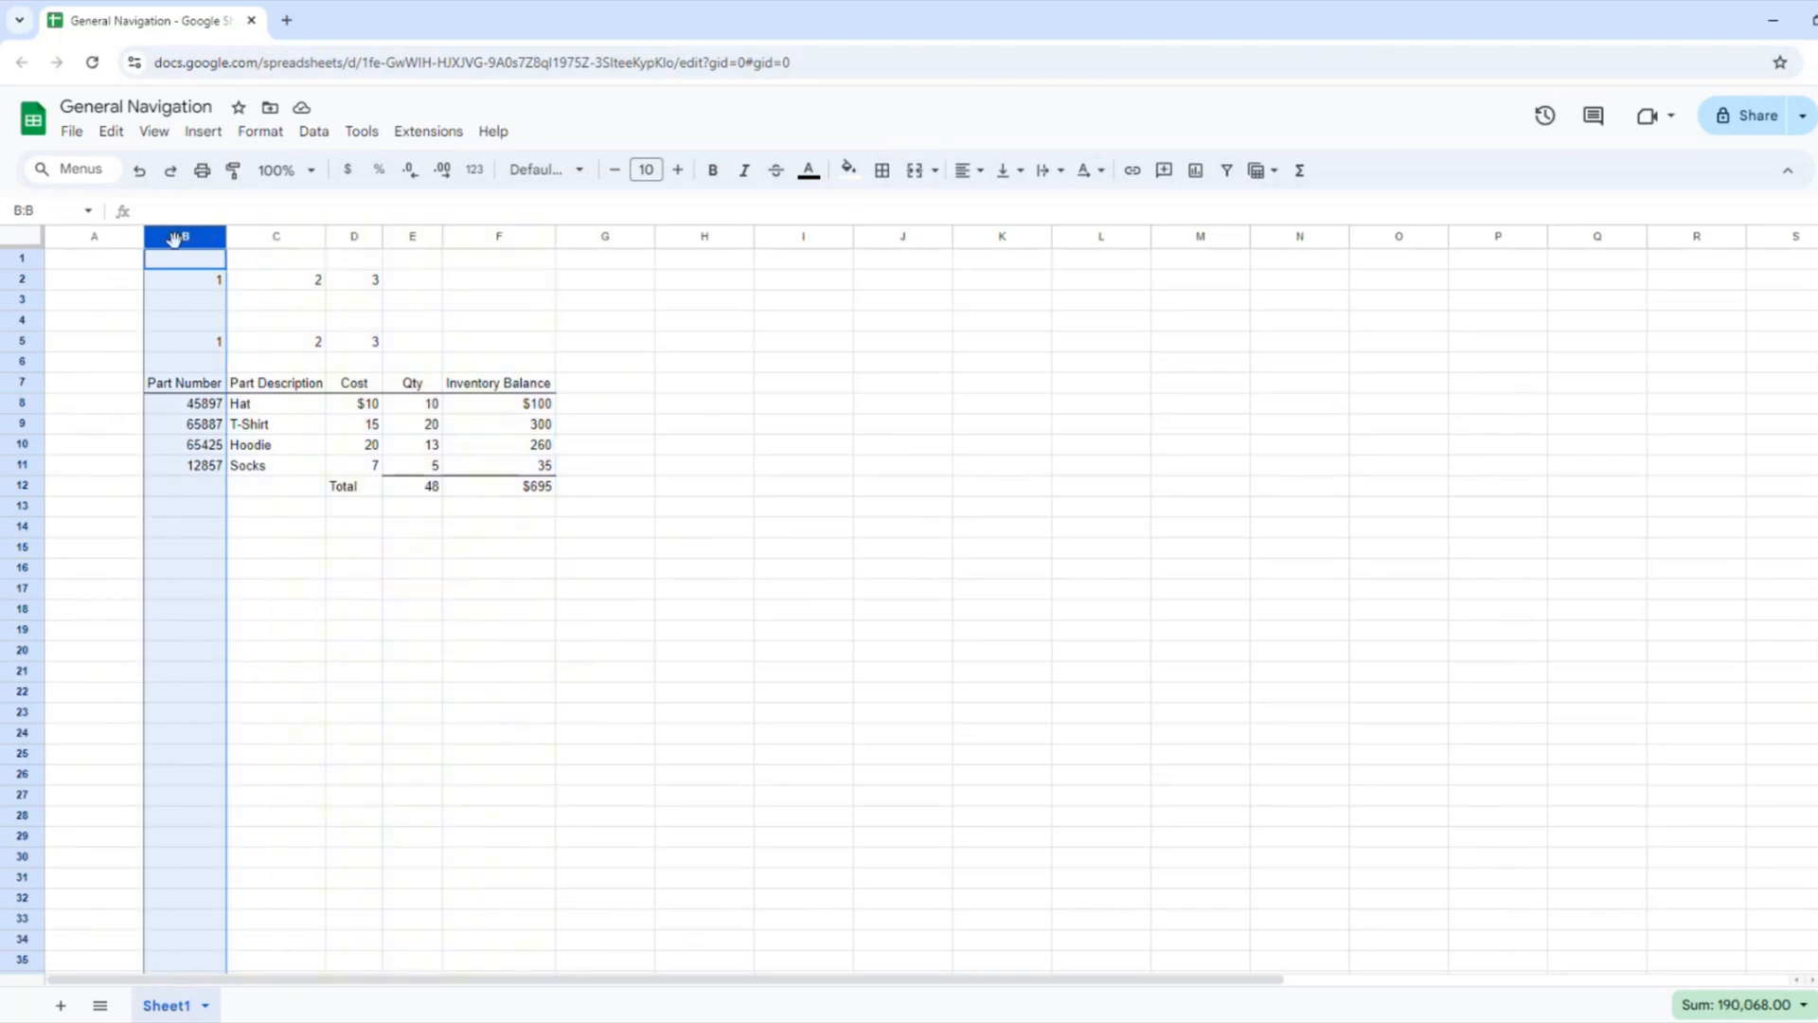
{"action": "key", "text": "shift+Right"}
{"action": "key", "text": "shift+Right"}
{"action": "key", "text": "shift+Right"}
{"action": "key", "text": "shift+Right"}
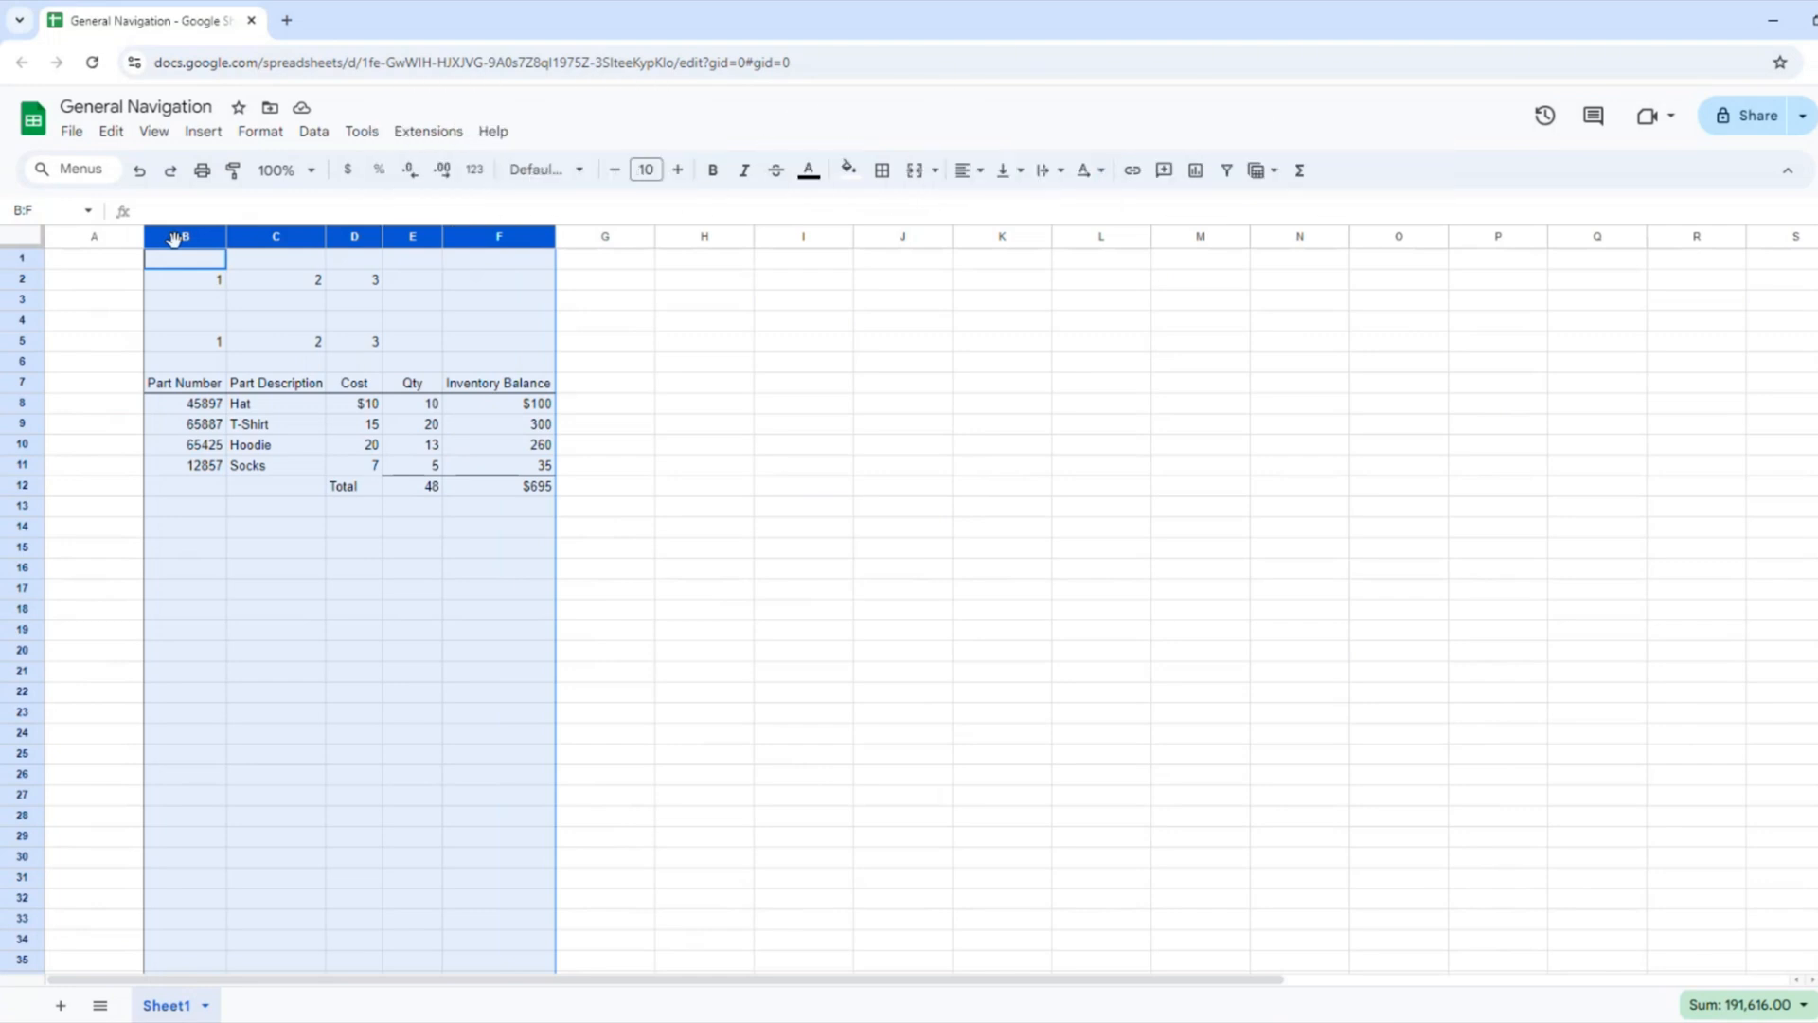
Step: Review the actions available for columns B through F and return to cell B4 without choosing any
{"action": "left_click", "coordinate": [312, 237]}
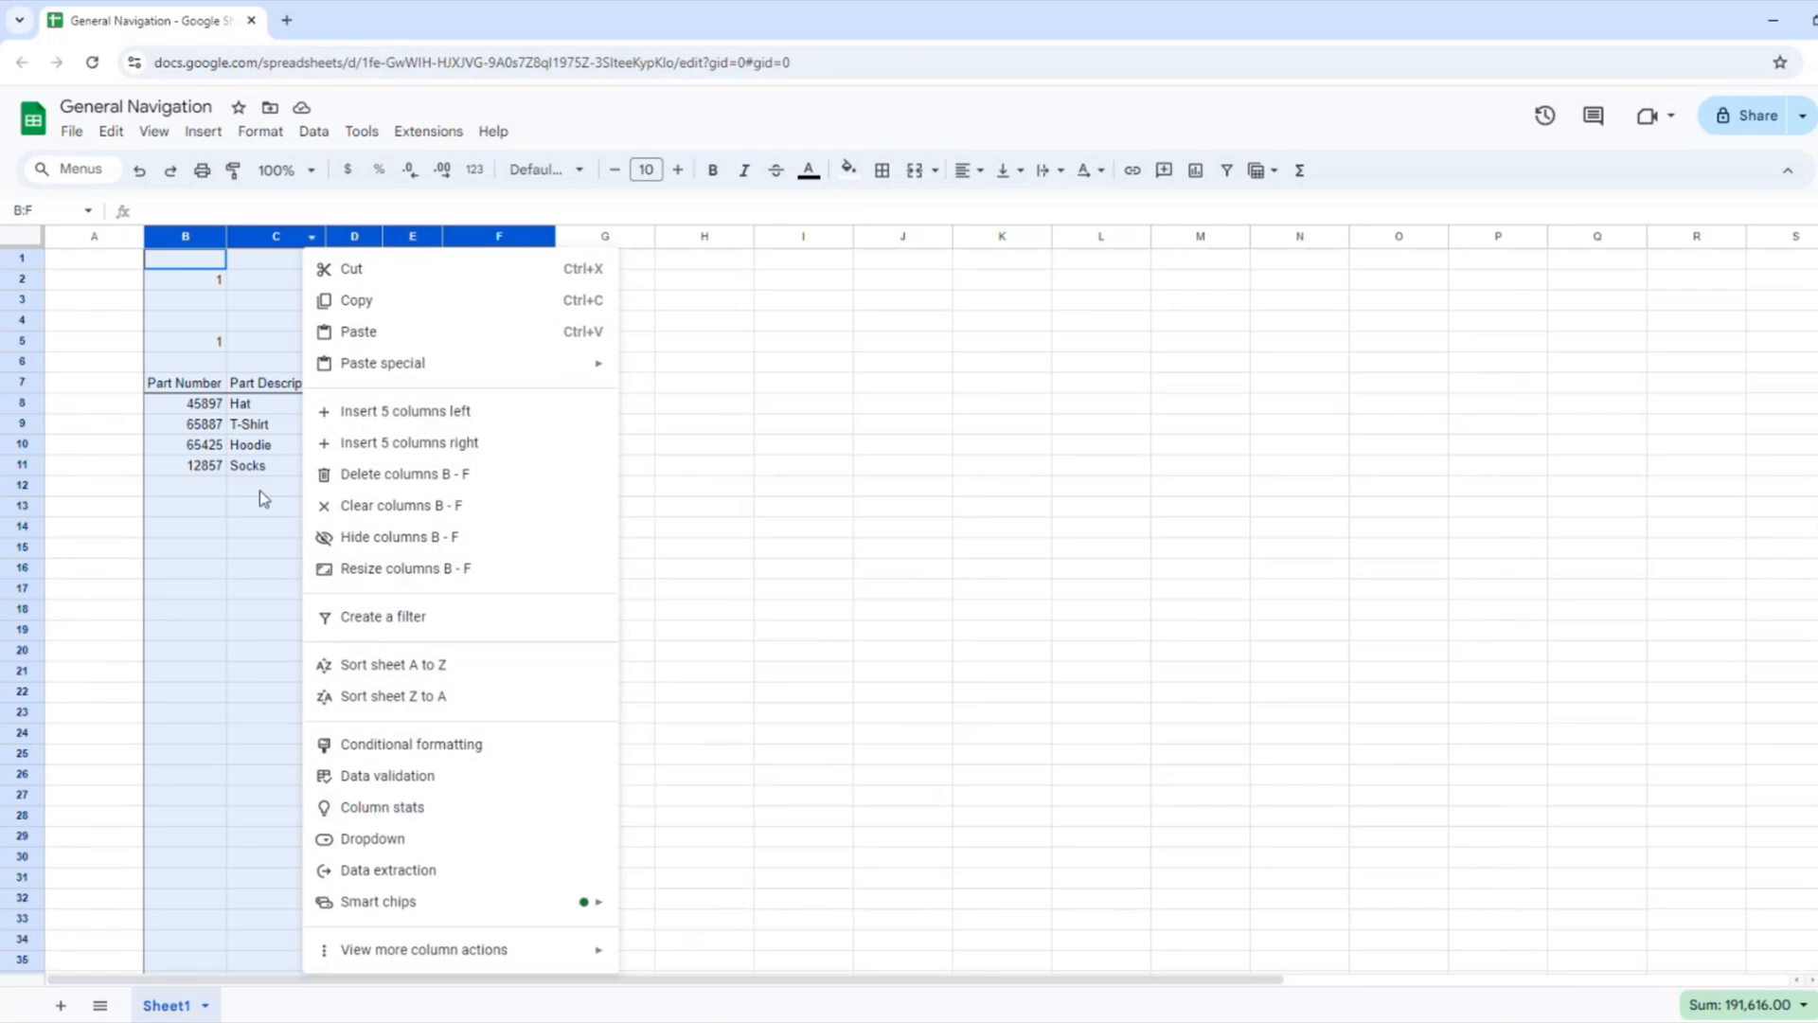
{"action": "left_click", "coordinate": [225, 322]}
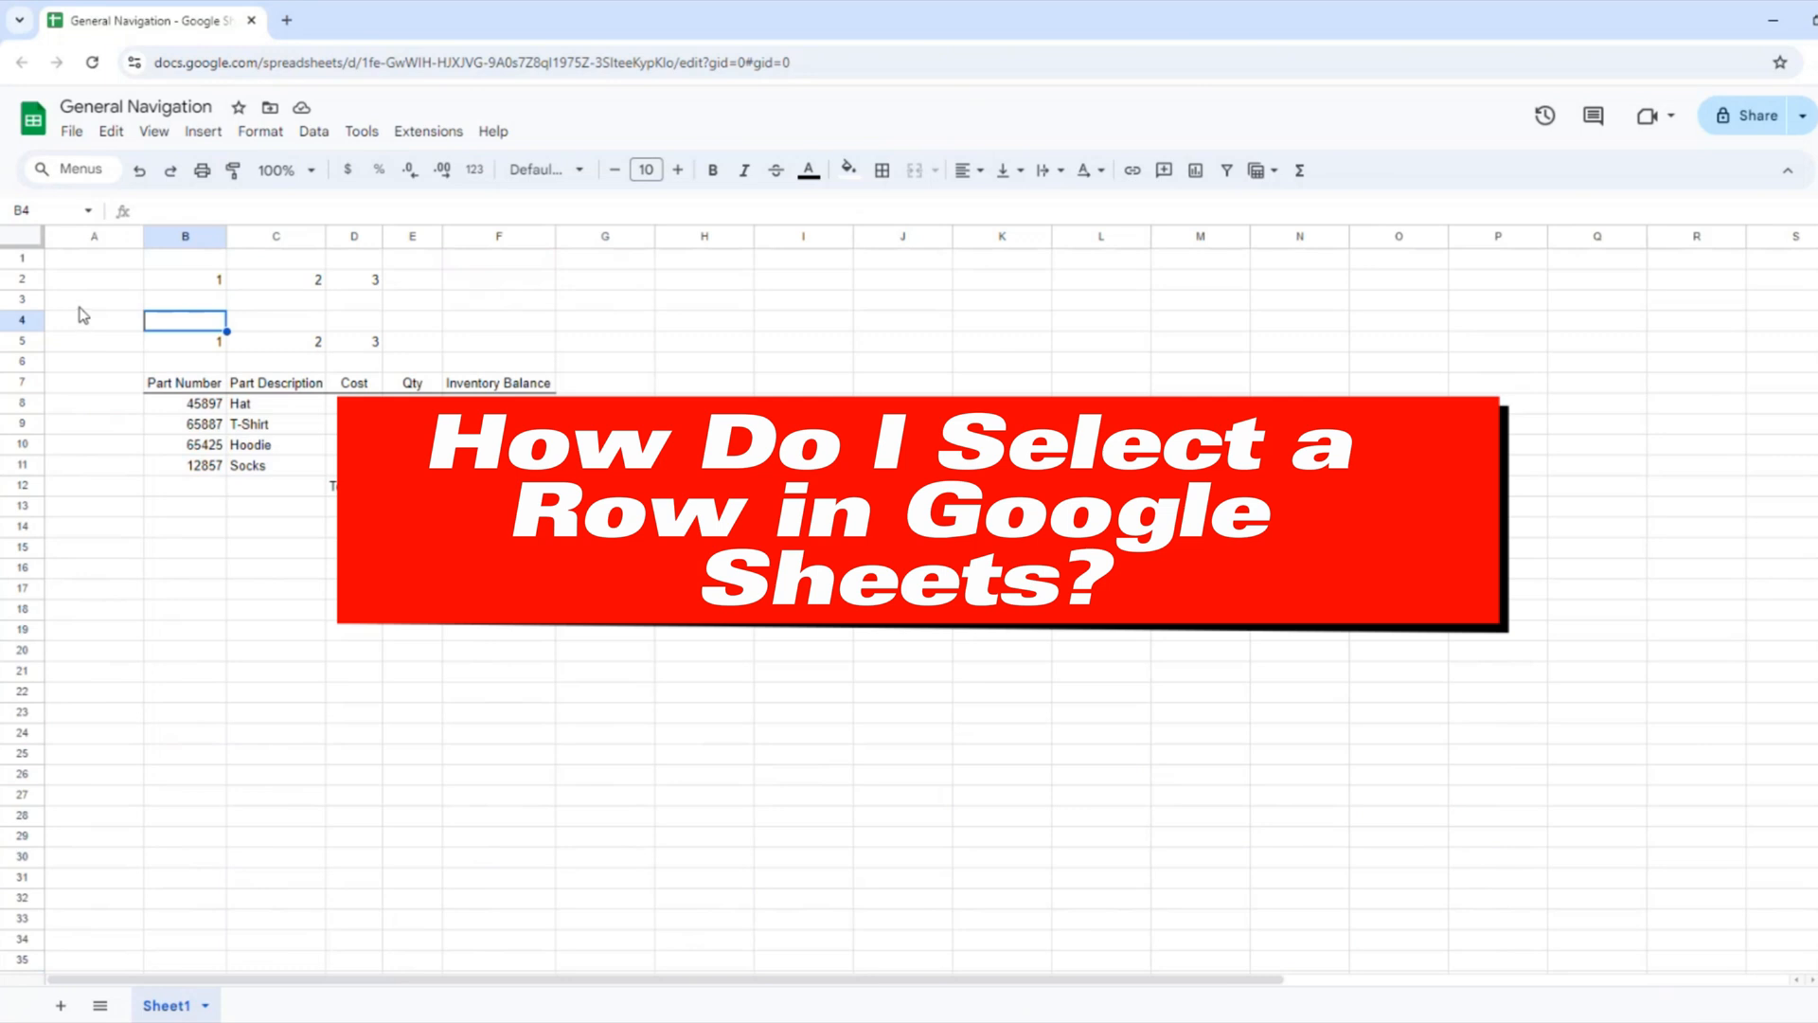
Step: Select the entire row 3, the entire row 5, and the entire row 4 starting from cells B4:D4
{"action": "left_click", "coordinate": [19, 299]}
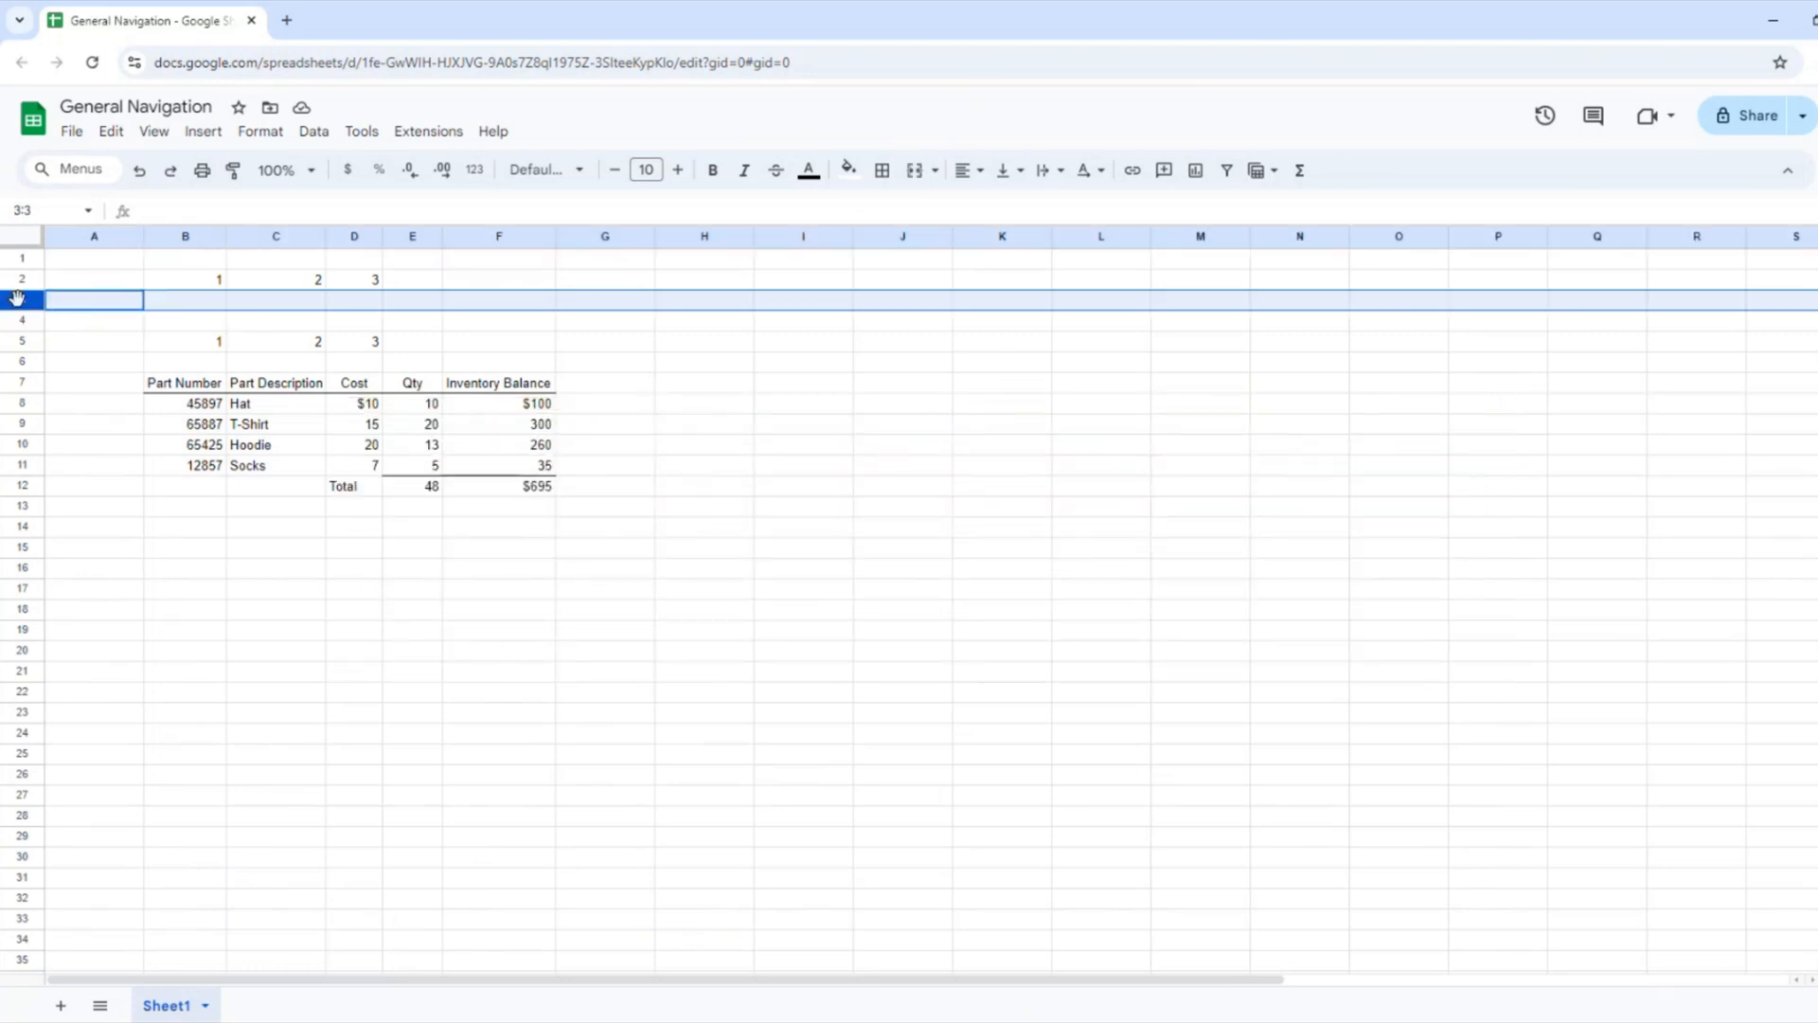
{"action": "left_click", "coordinate": [19, 341]}
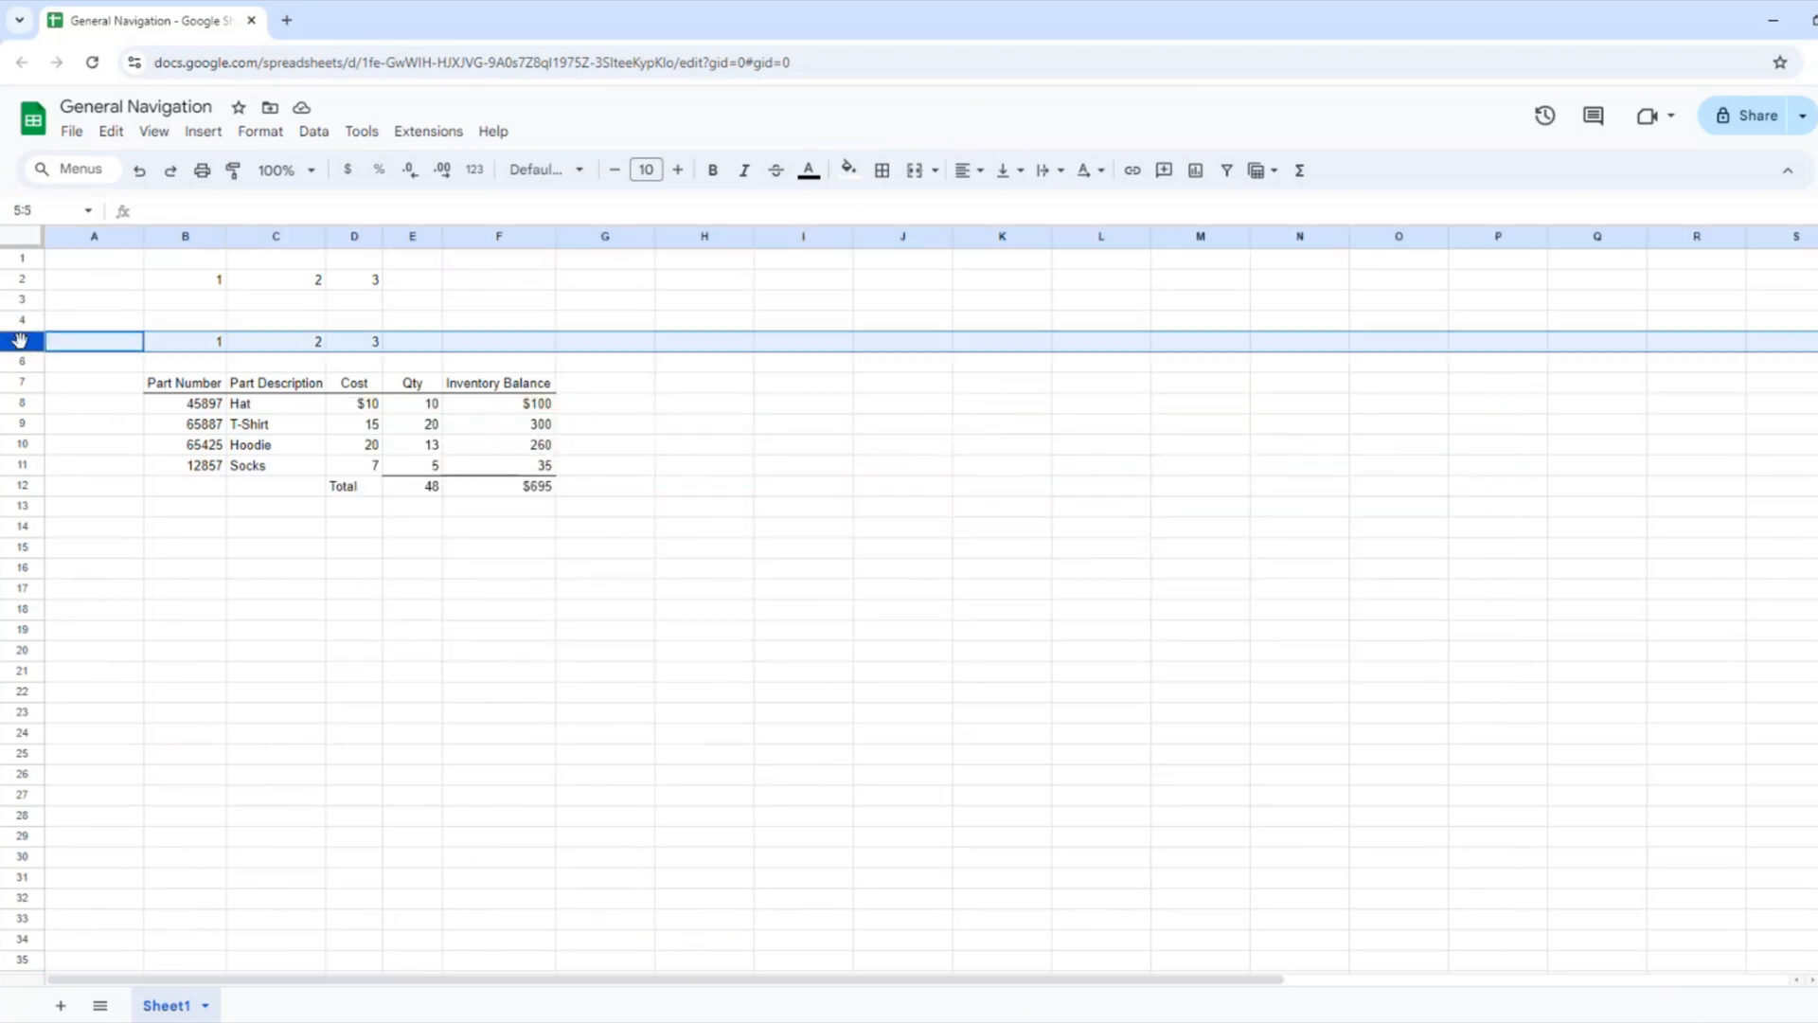
{"action": "left_click", "coordinate": [207, 325]}
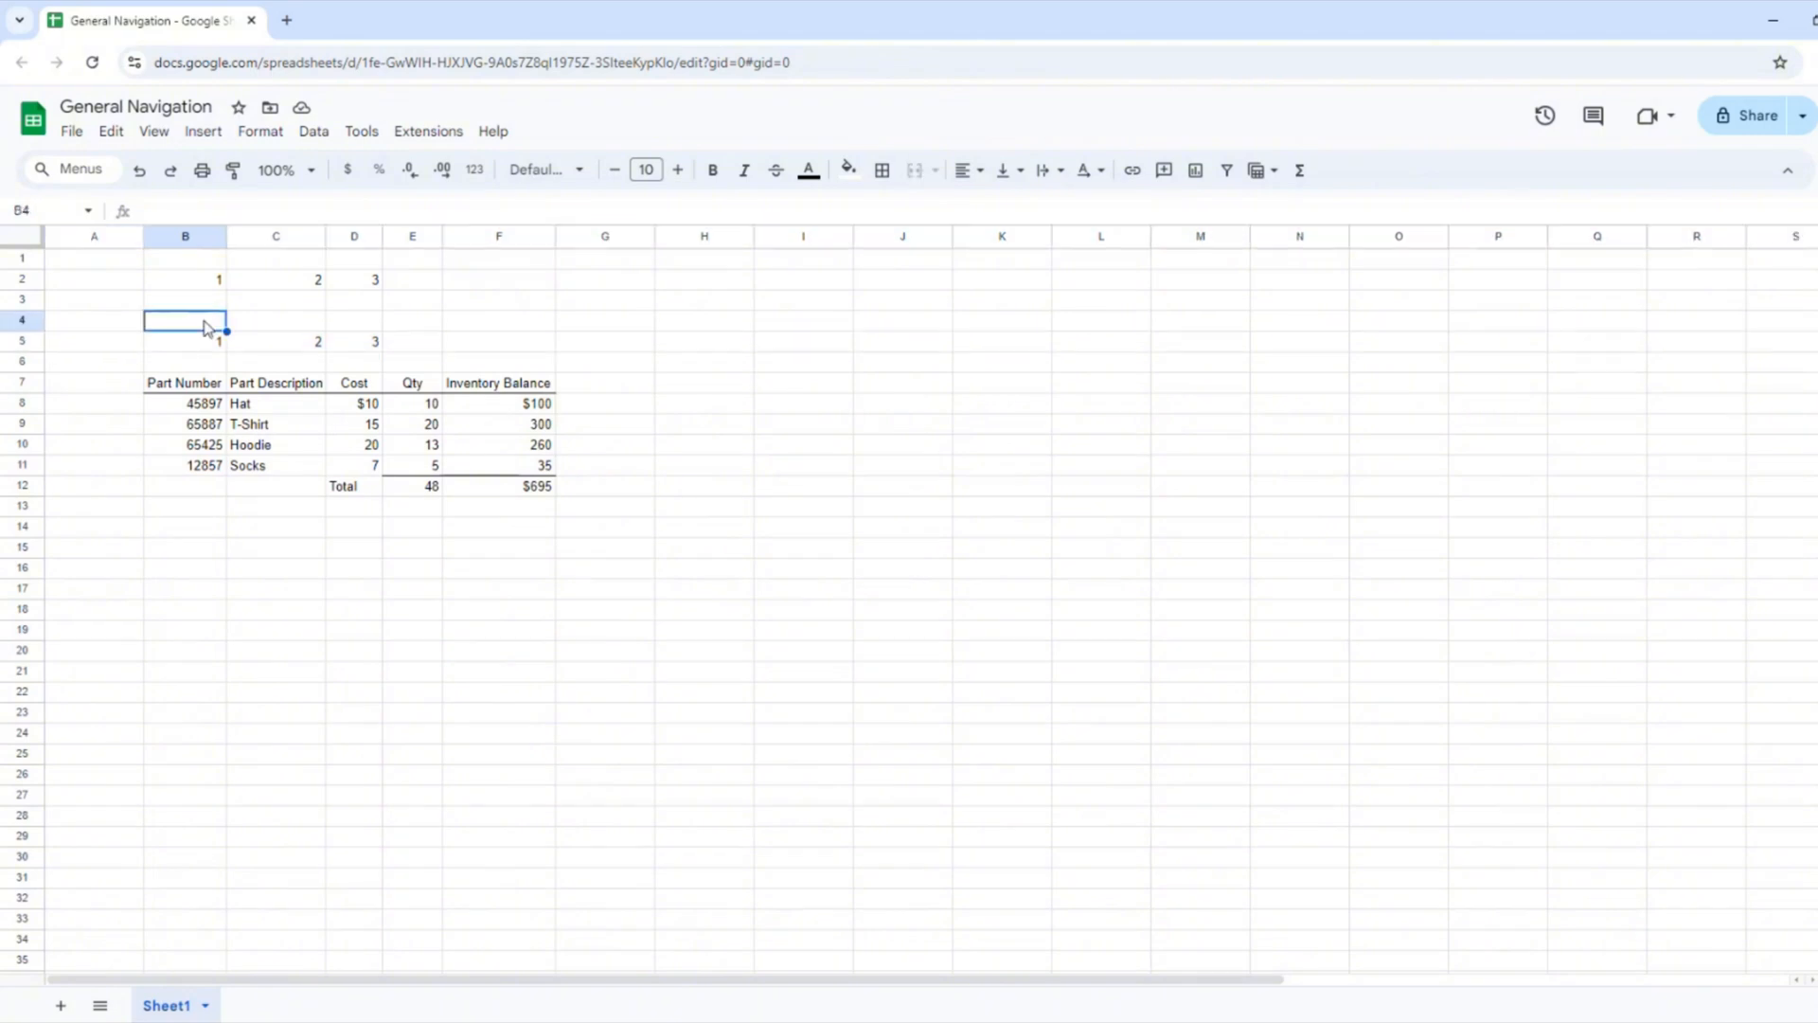
{"action": "key", "text": "shift+Right"}
{"action": "key", "text": "shift+Right"}
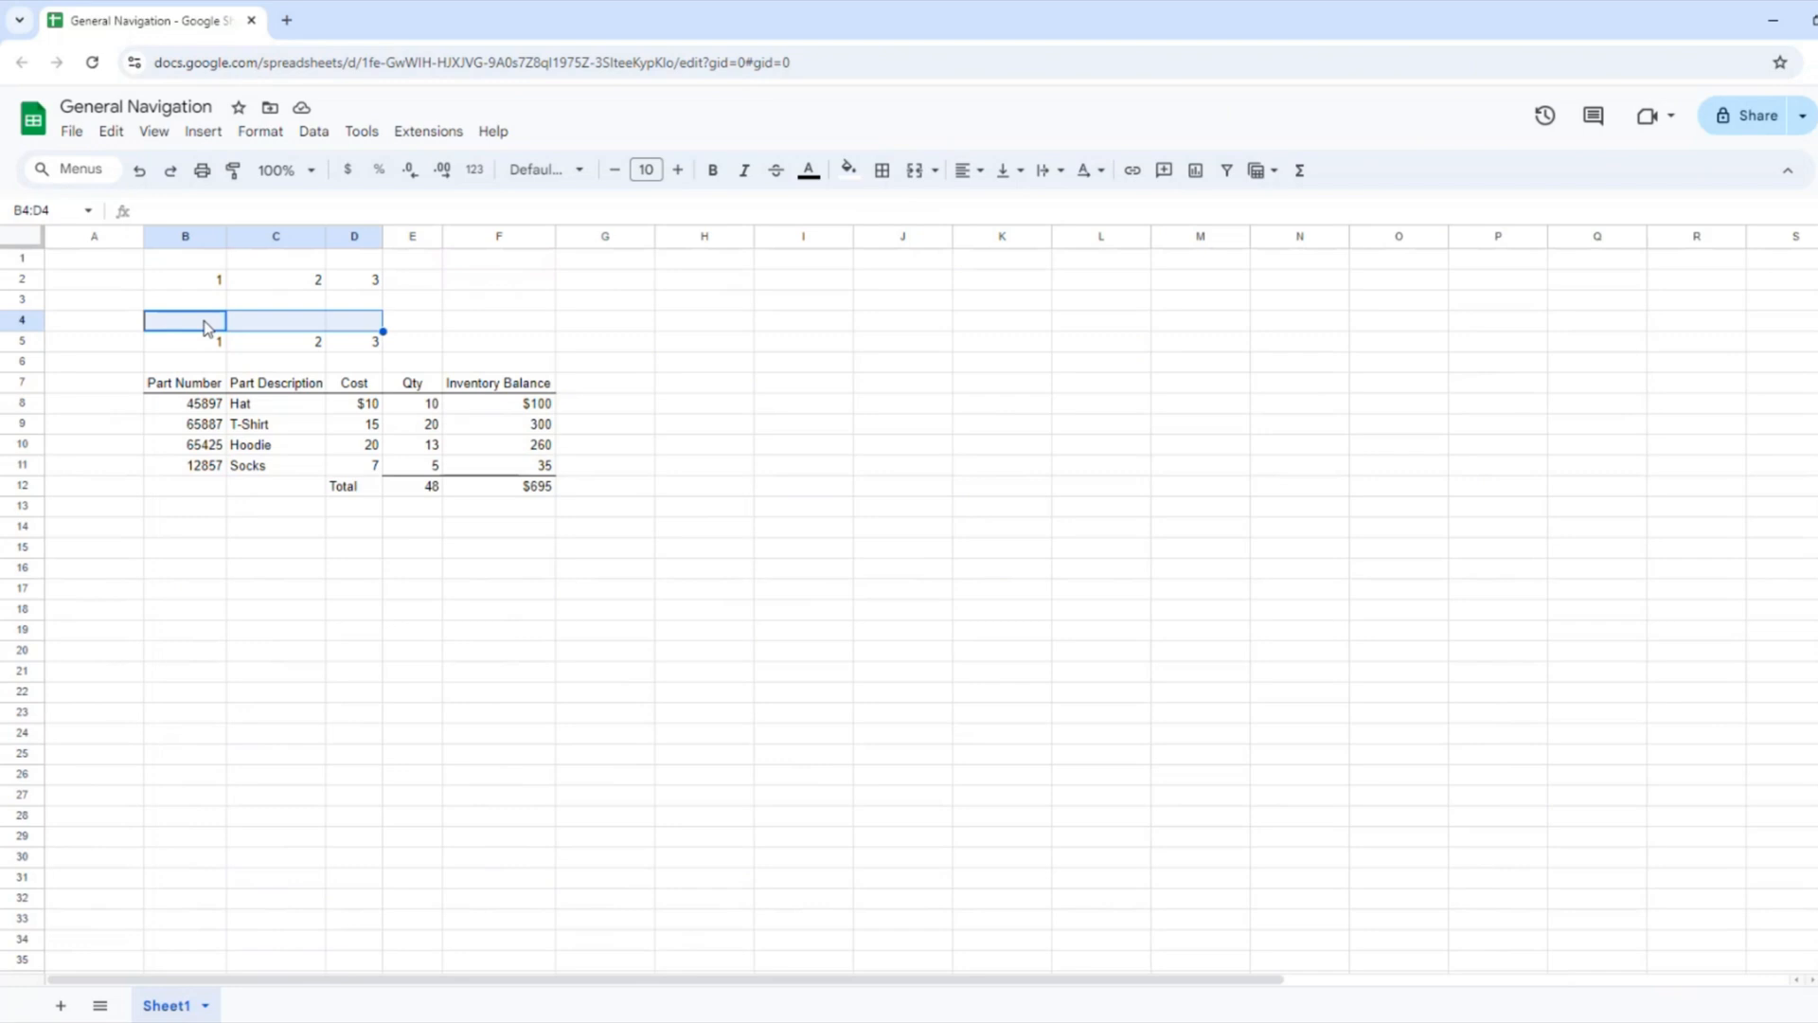
{"action": "key", "text": "shift+space"}
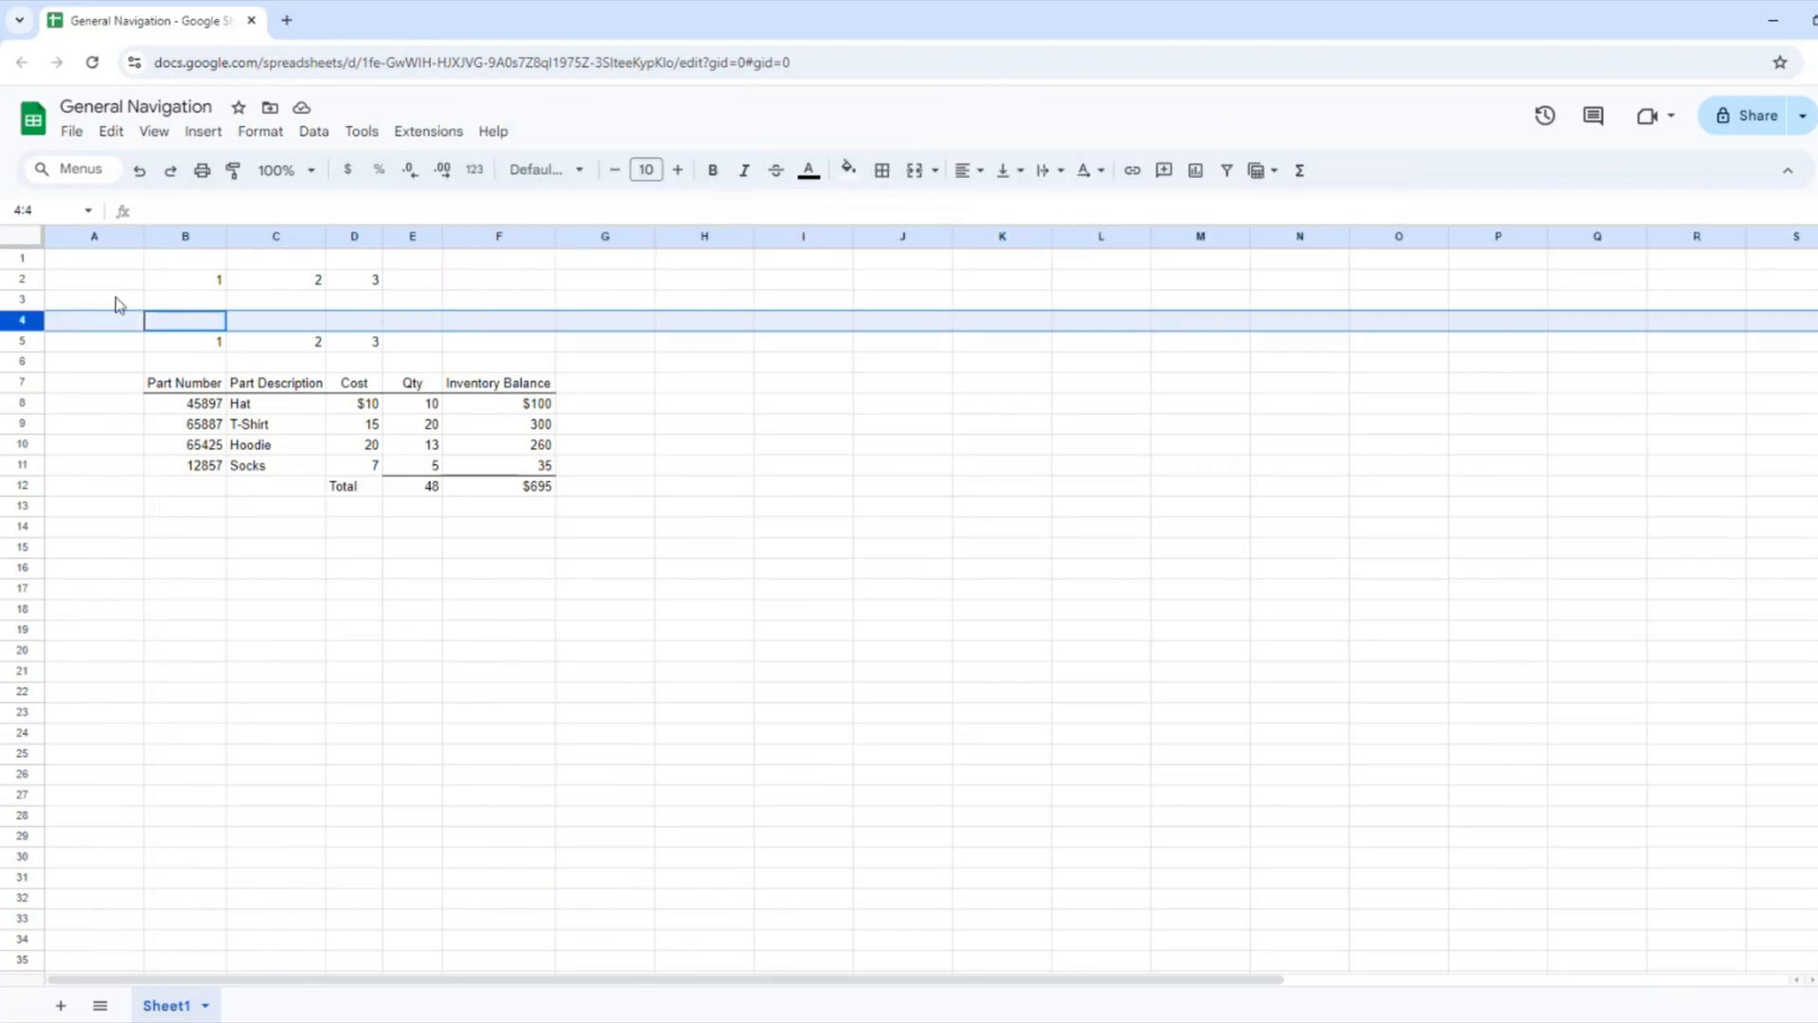
Step: Review the actions available for row 4 and move to cell F5 without choosing any
{"action": "right_click", "coordinate": [34, 320]}
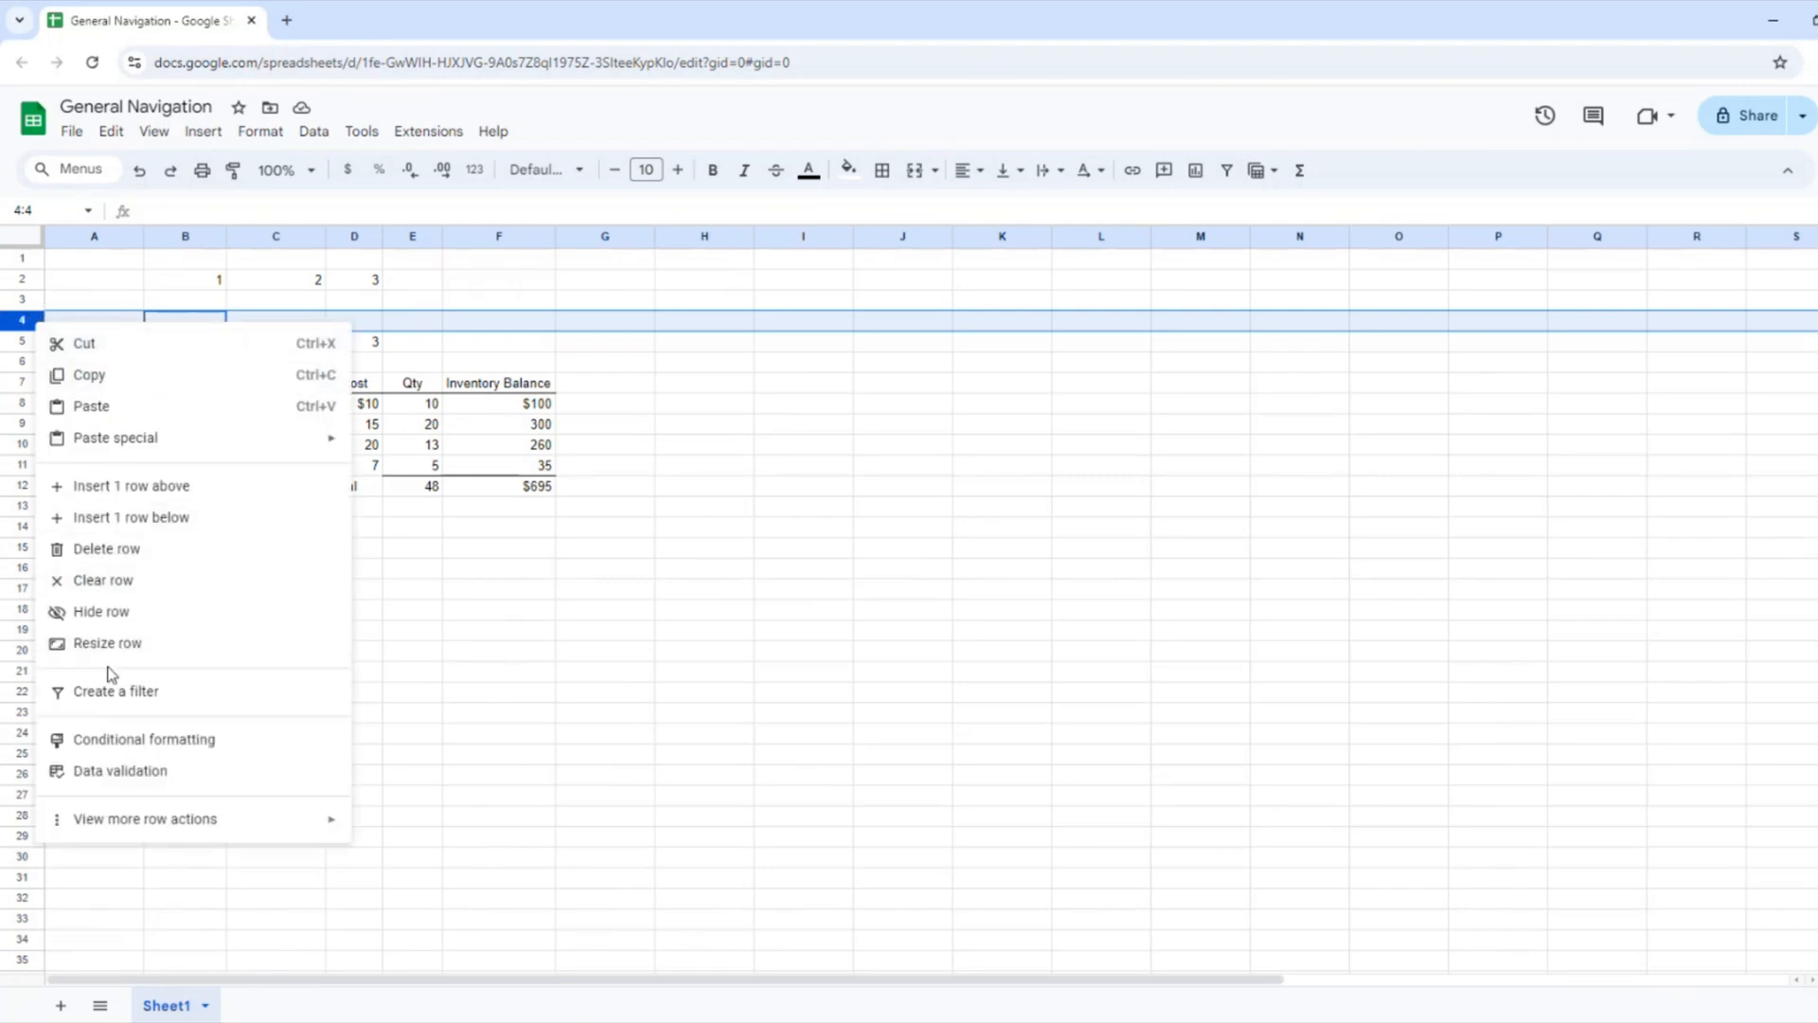
{"action": "mouse_move", "coordinate": [104, 825]}
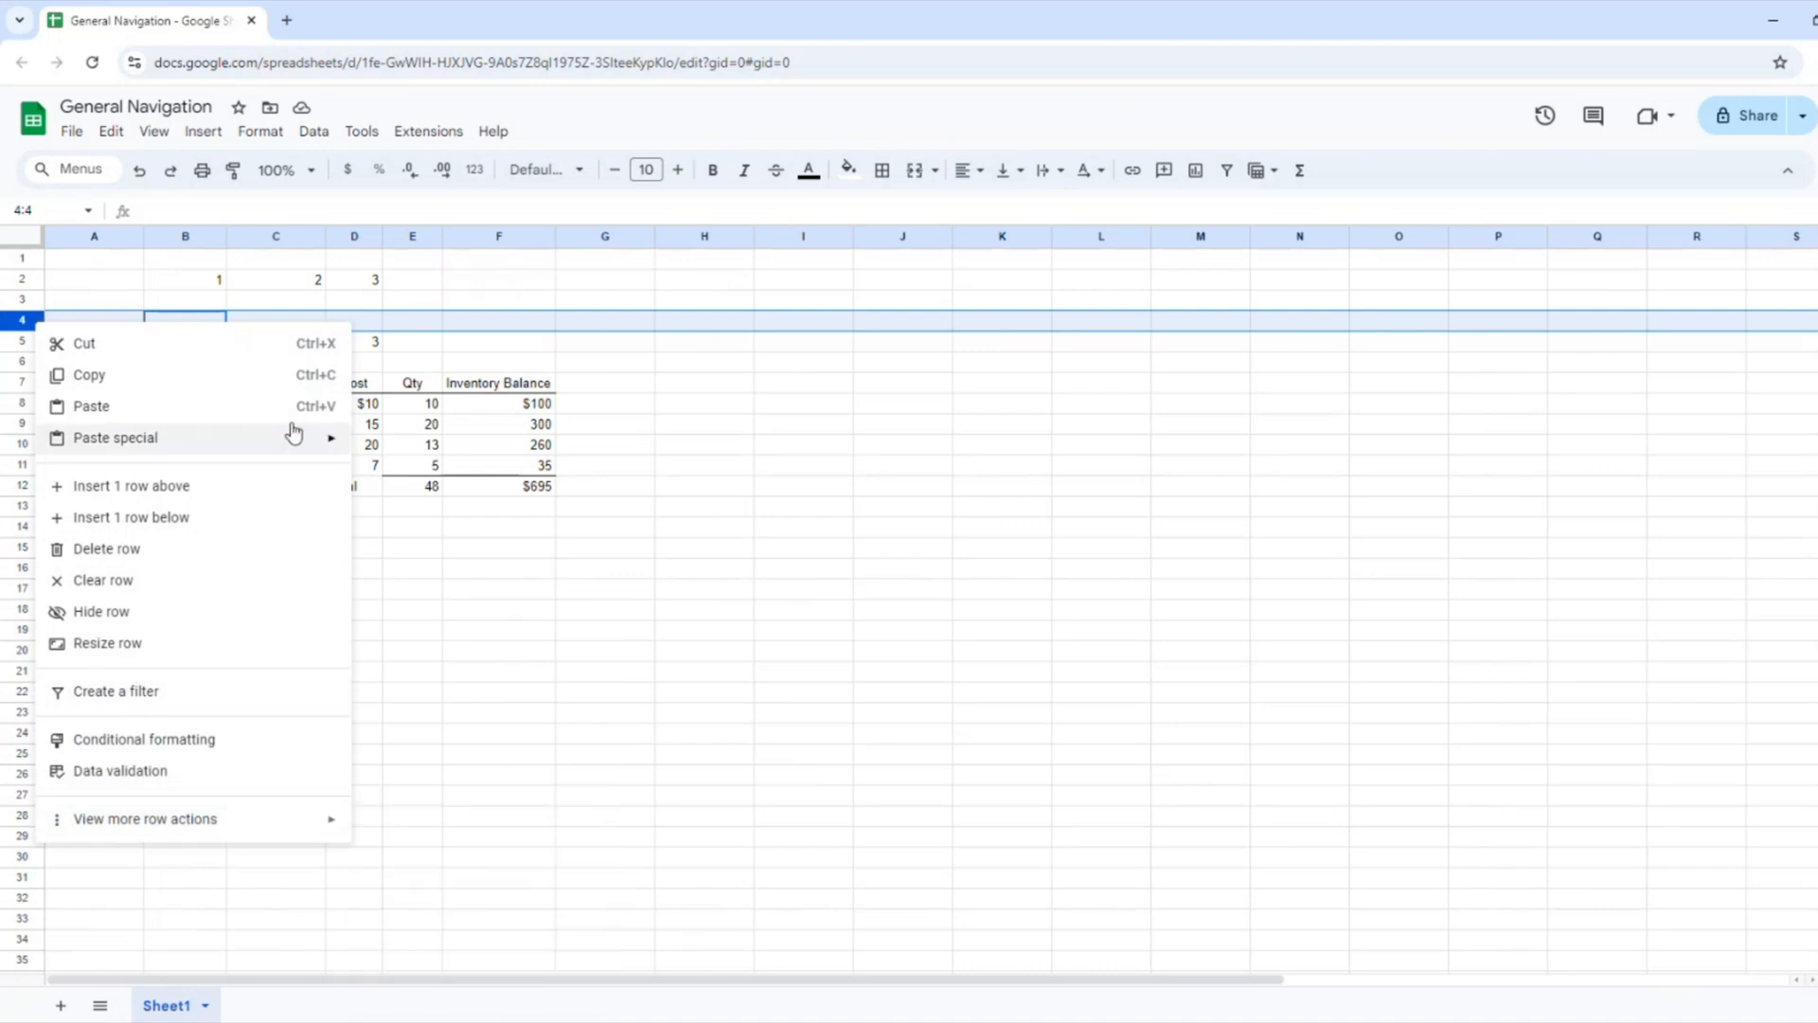
{"action": "left_click", "coordinate": [470, 345]}
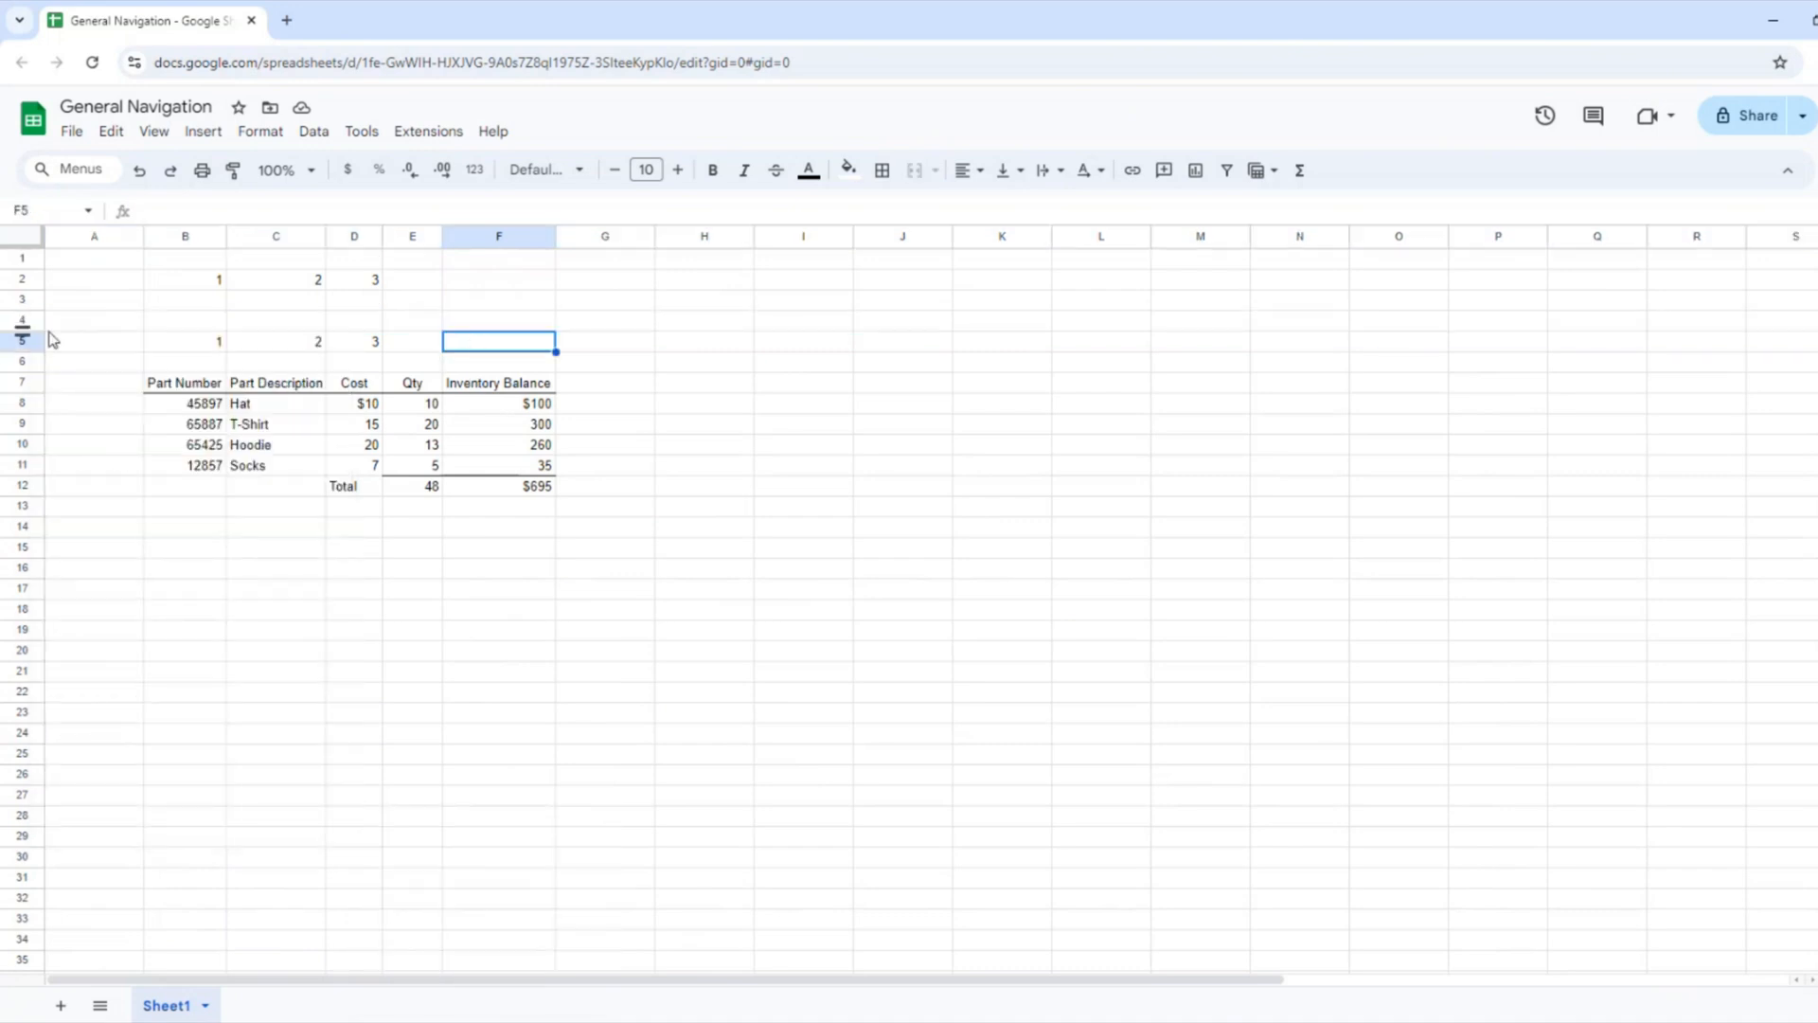
Step: Select rows 5 through 12 together, clear that selection, and select rows 5 through 11 by extending from row 5
{"action": "left_click_drag", "start_coordinate": [21, 341], "coordinate": [25, 488]}
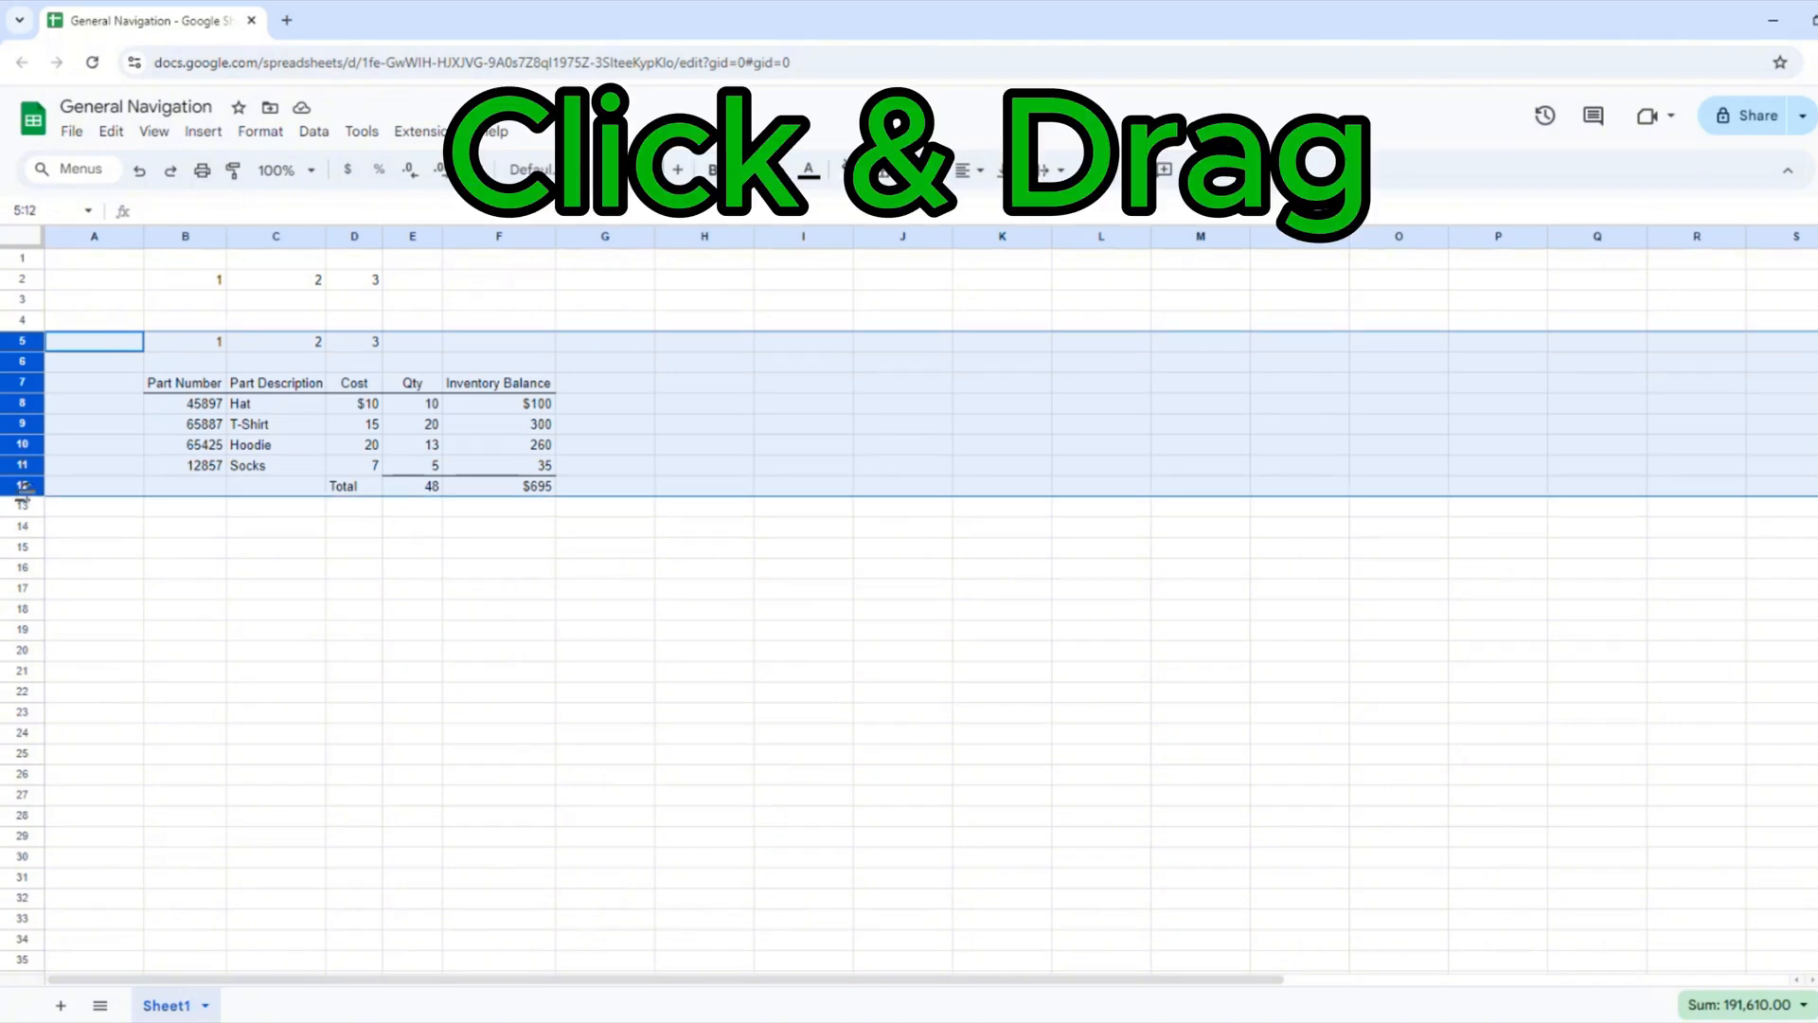
{"action": "left_click", "coordinate": [183, 369]}
{"action": "left_click", "coordinate": [23, 340]}
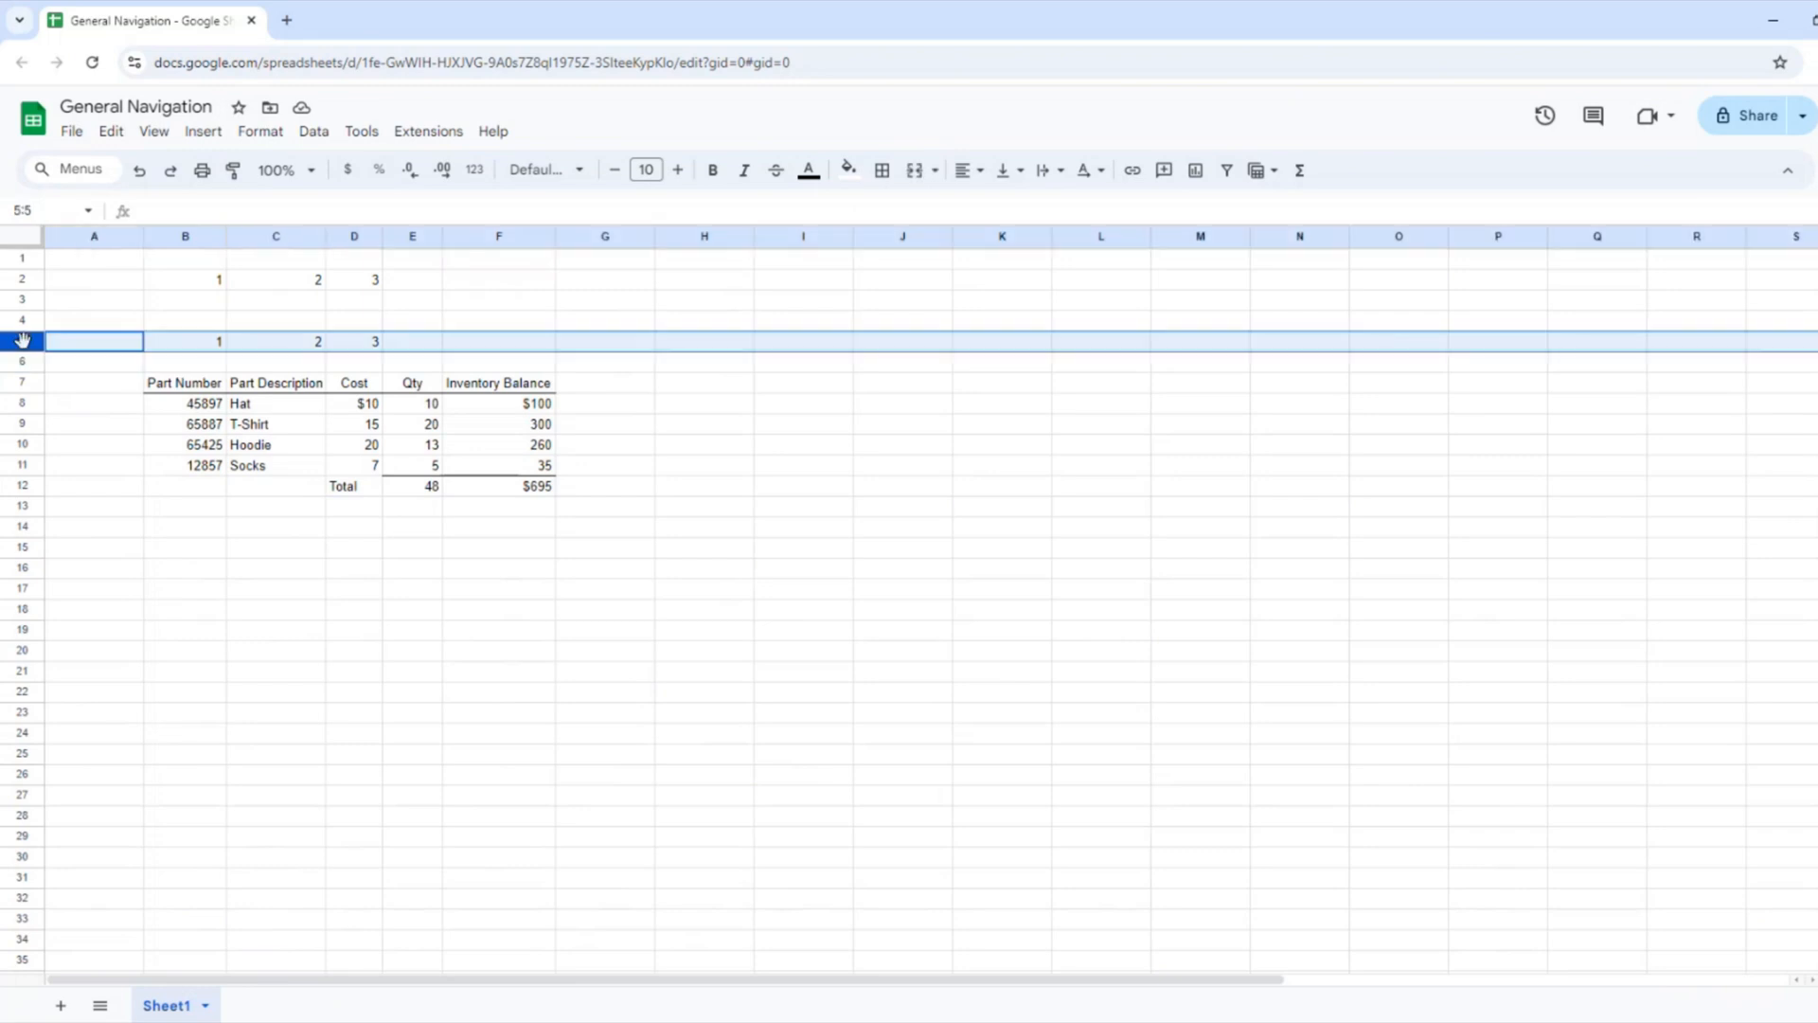
{"action": "key", "text": "shift+Down"}
{"action": "key", "text": "shift+Down"}
{"action": "key", "text": "shift+Down"}
{"action": "key", "text": "shift+Down"}
{"action": "key", "text": "shift+Down"}
{"action": "key", "text": "shift+Down"}
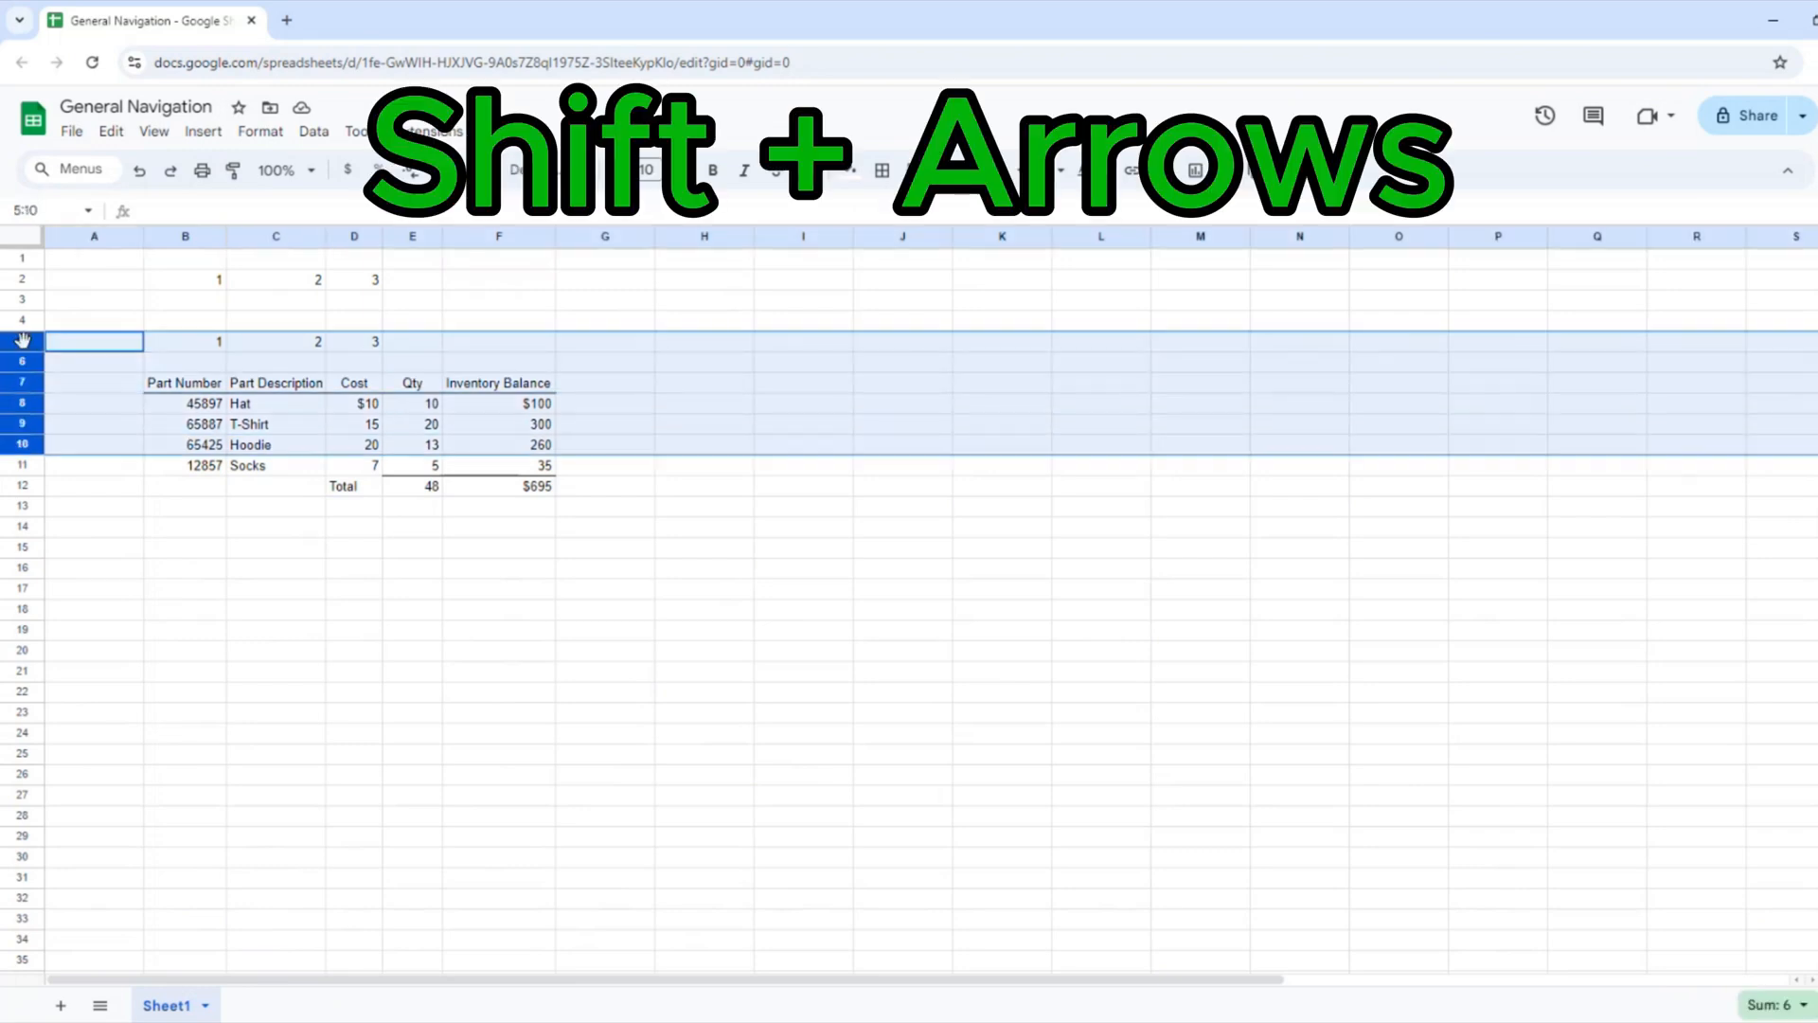
Step: Review the actions available for rows 5 through 11 and move to cell B3 without choosing any
{"action": "right_click", "coordinate": [23, 340]}
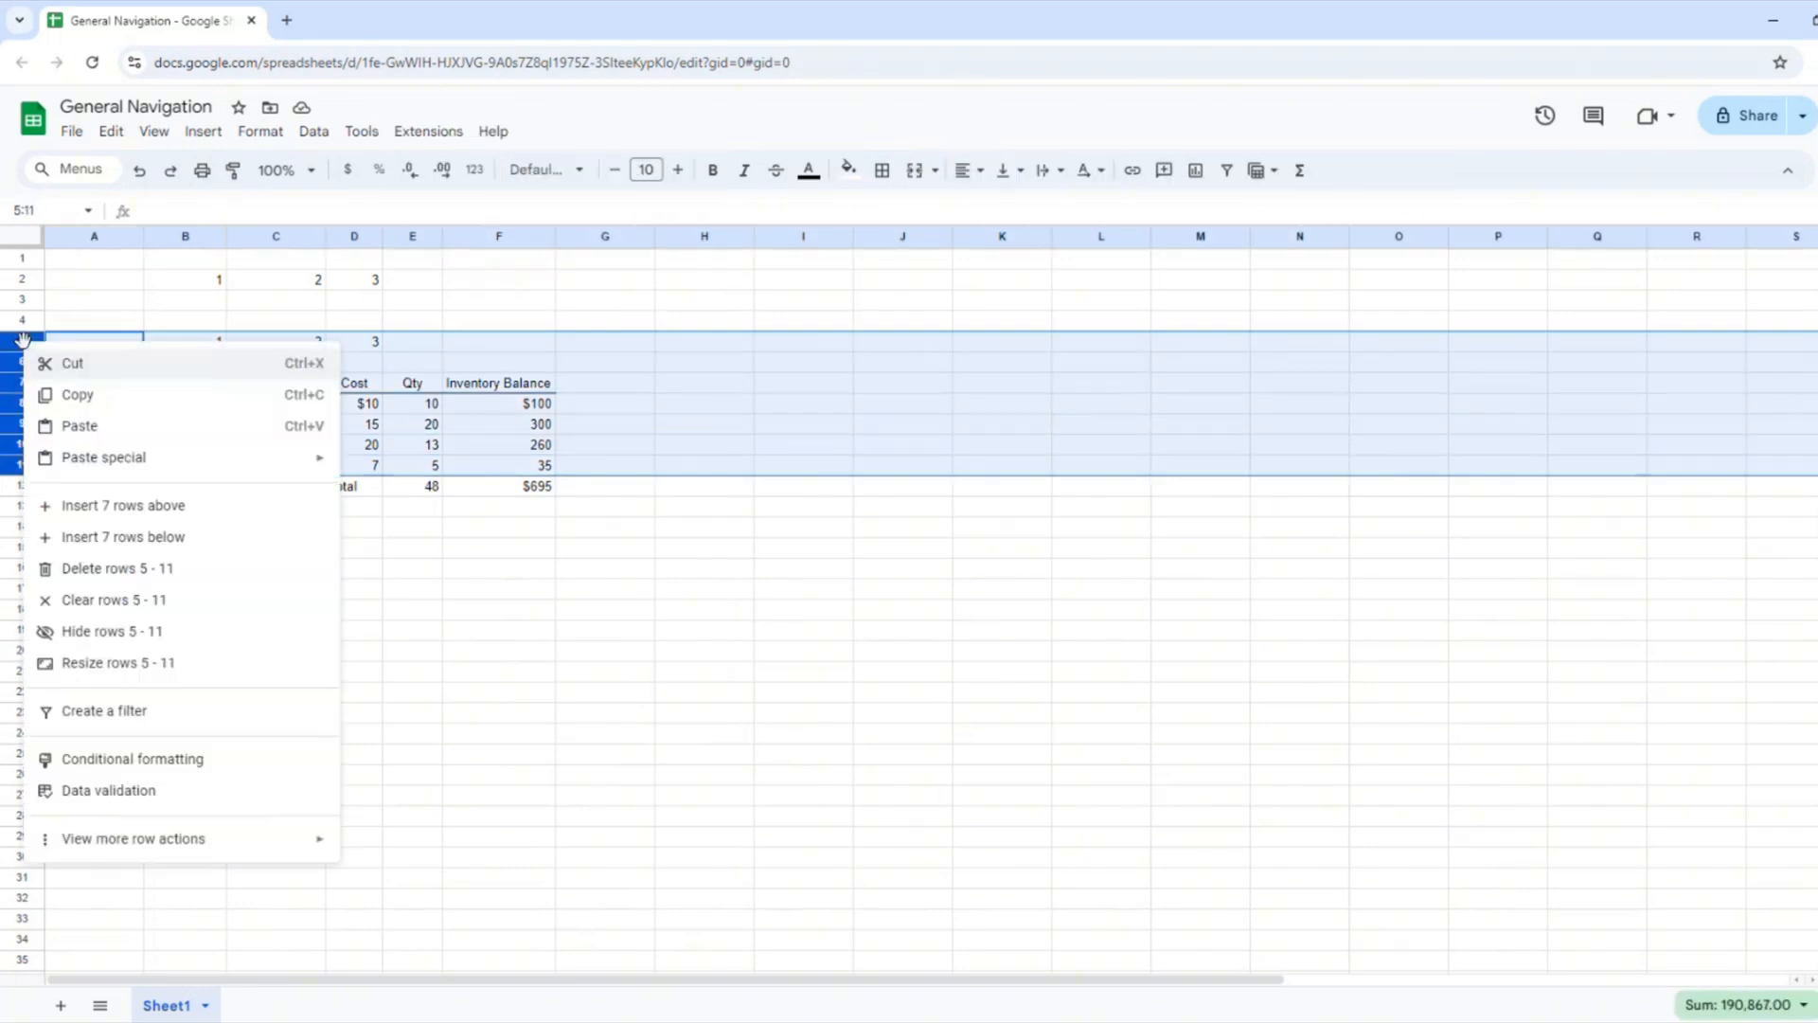
{"action": "mouse_move", "coordinate": [85, 470]}
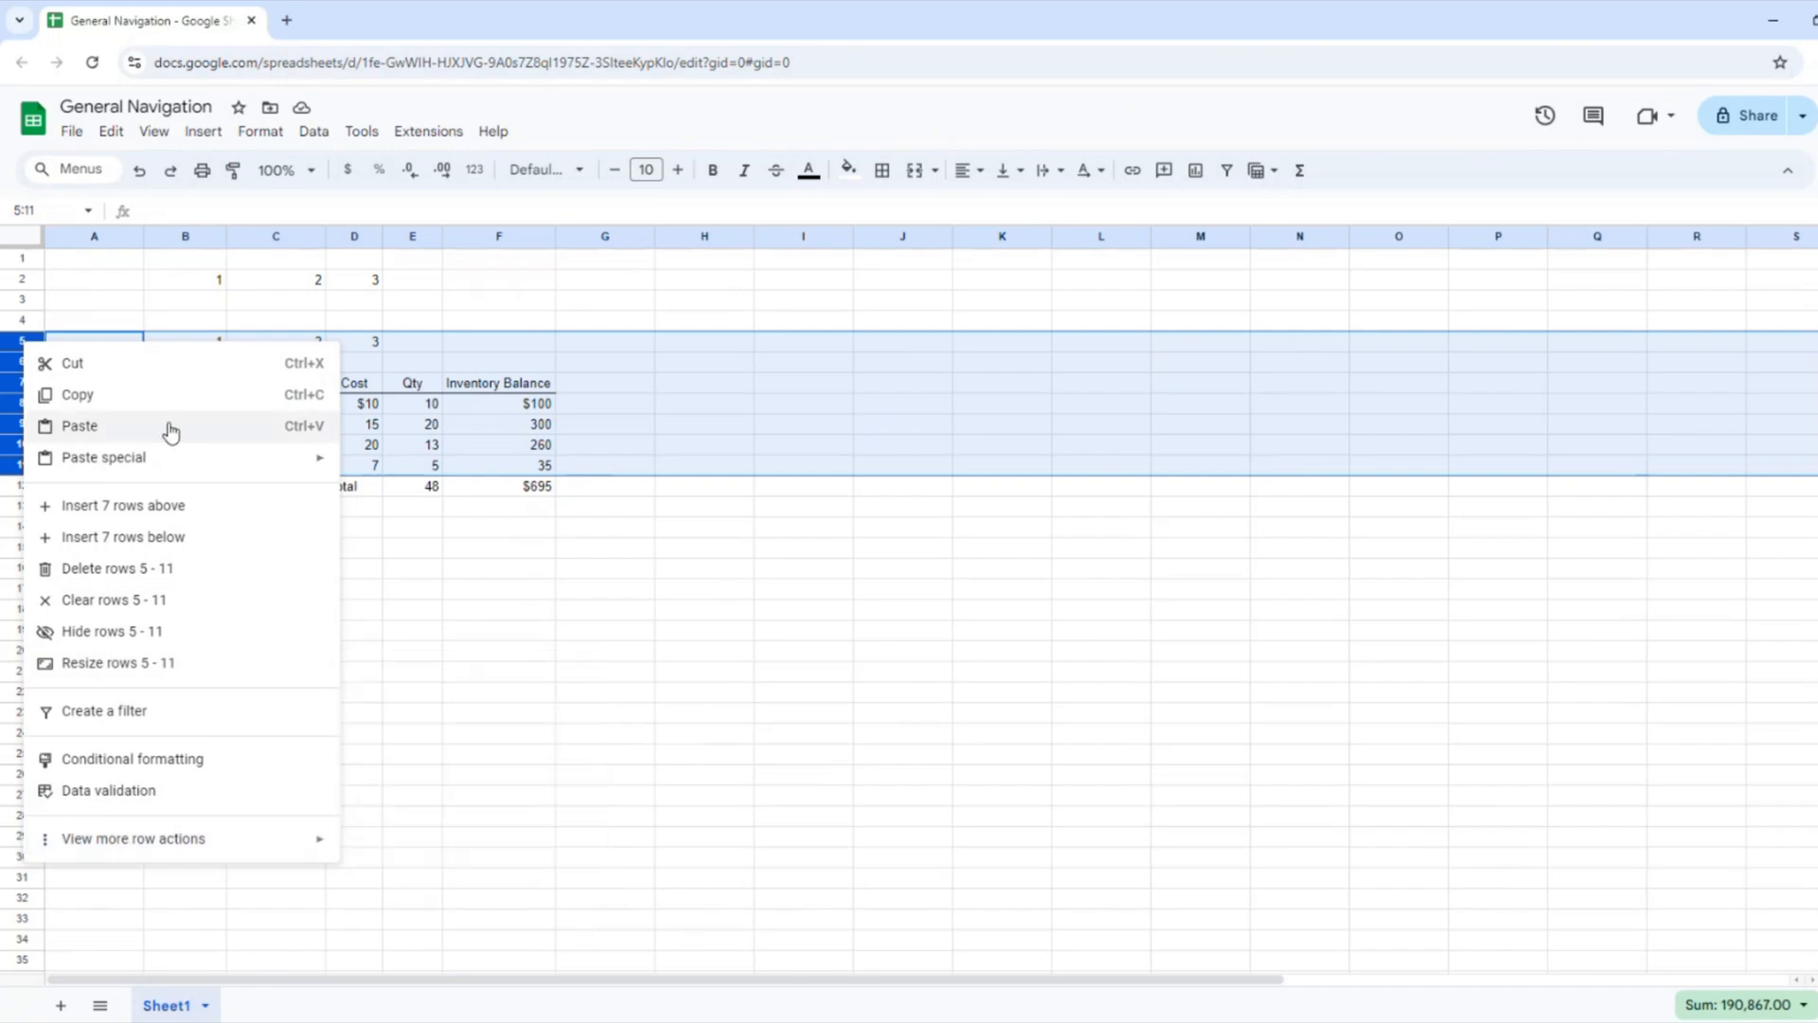
{"action": "left_click", "coordinate": [99, 302]}
{"action": "key", "text": "Right"}
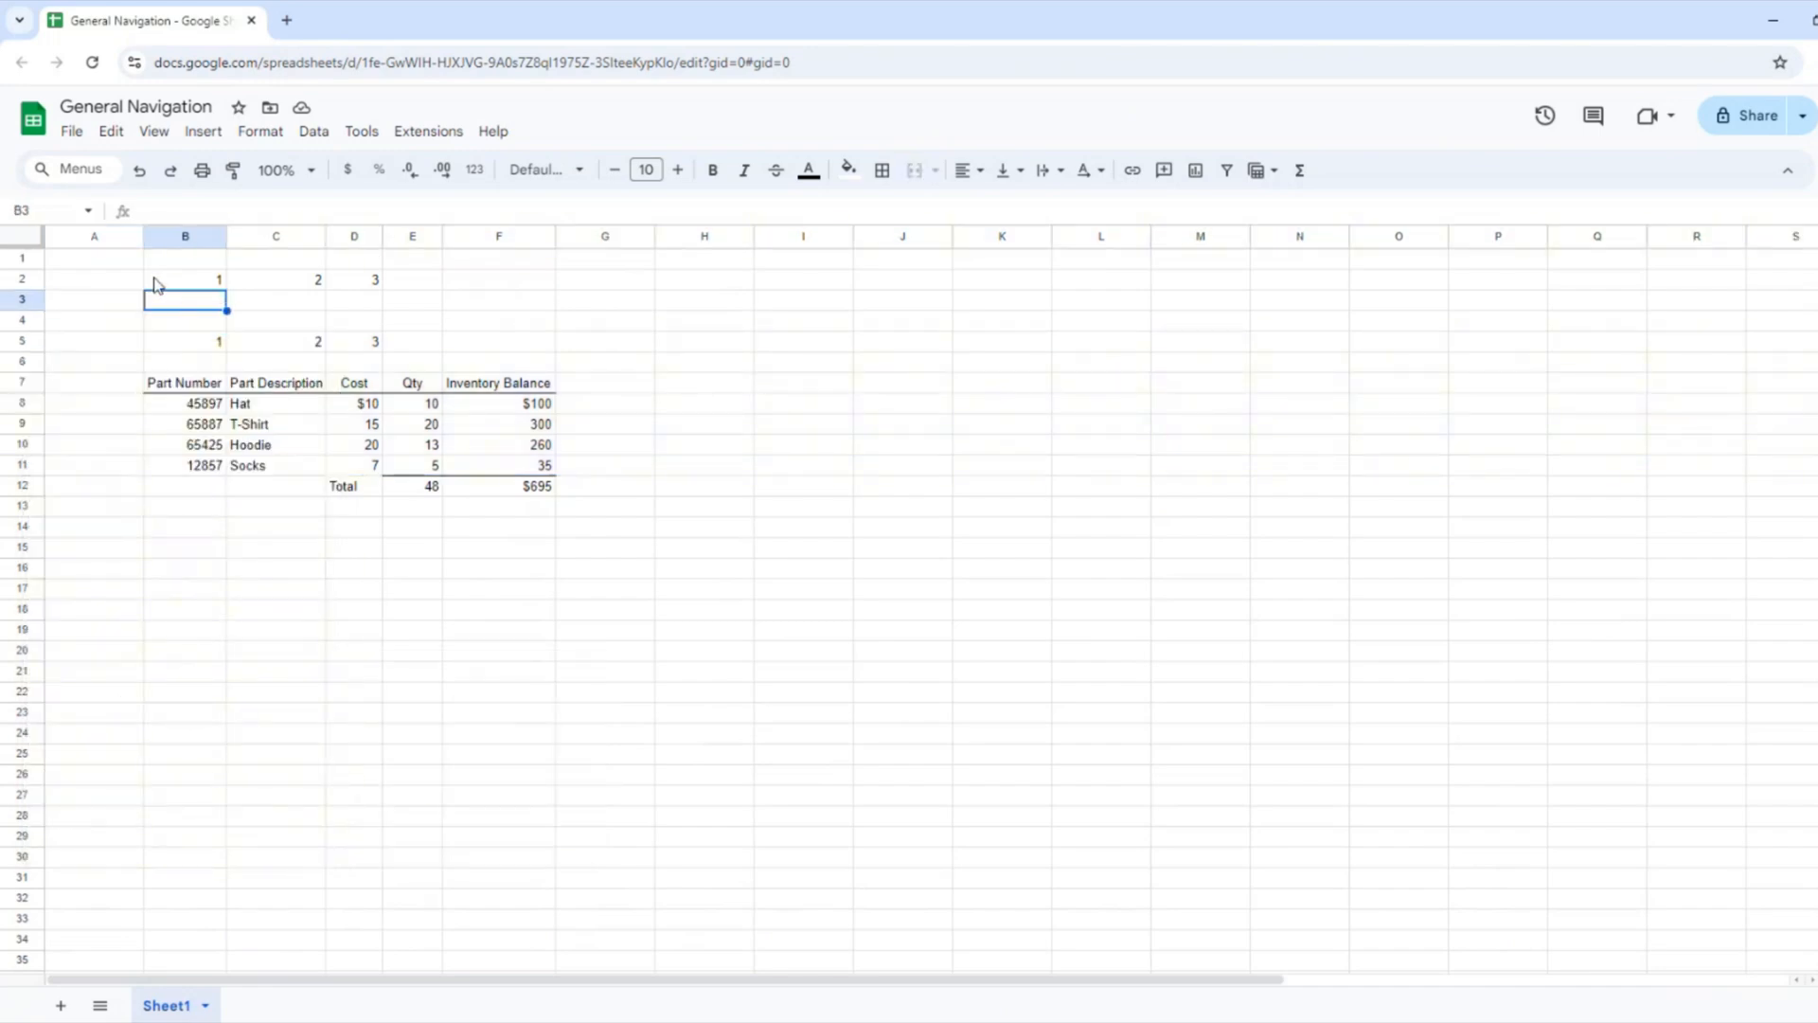